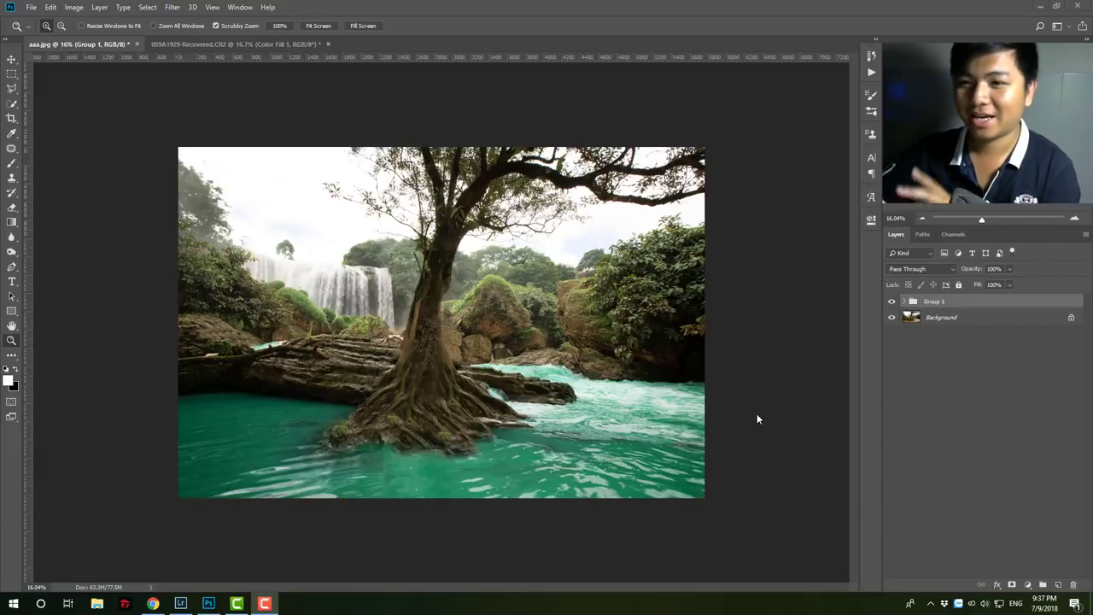
Toggle Group 1's visibility to compare the turquoise edit against the original brown water.
click(891, 303)
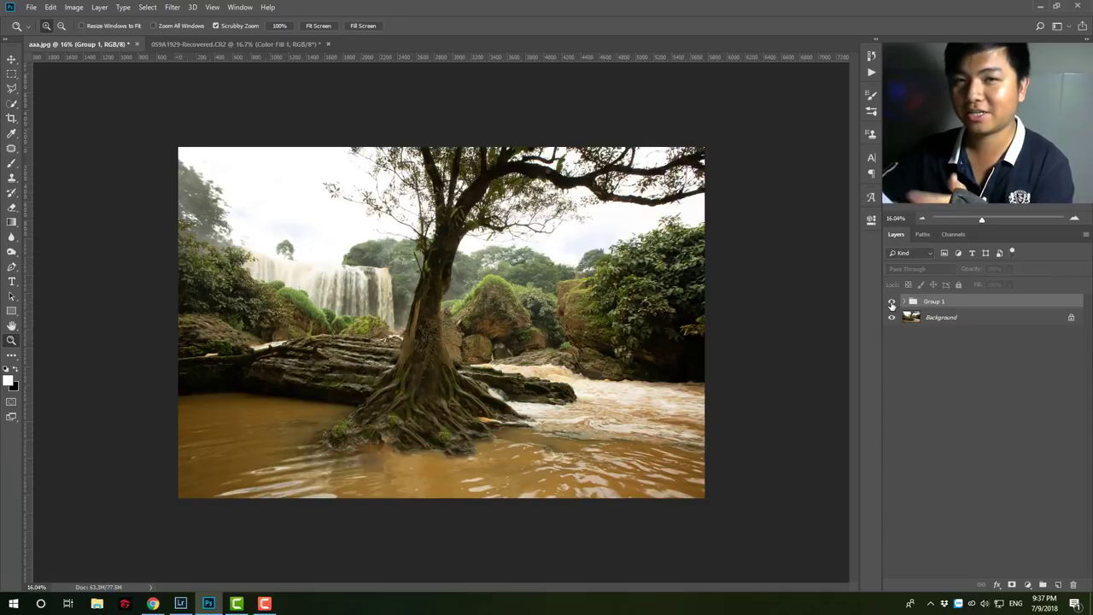
click(891, 303)
click(892, 303)
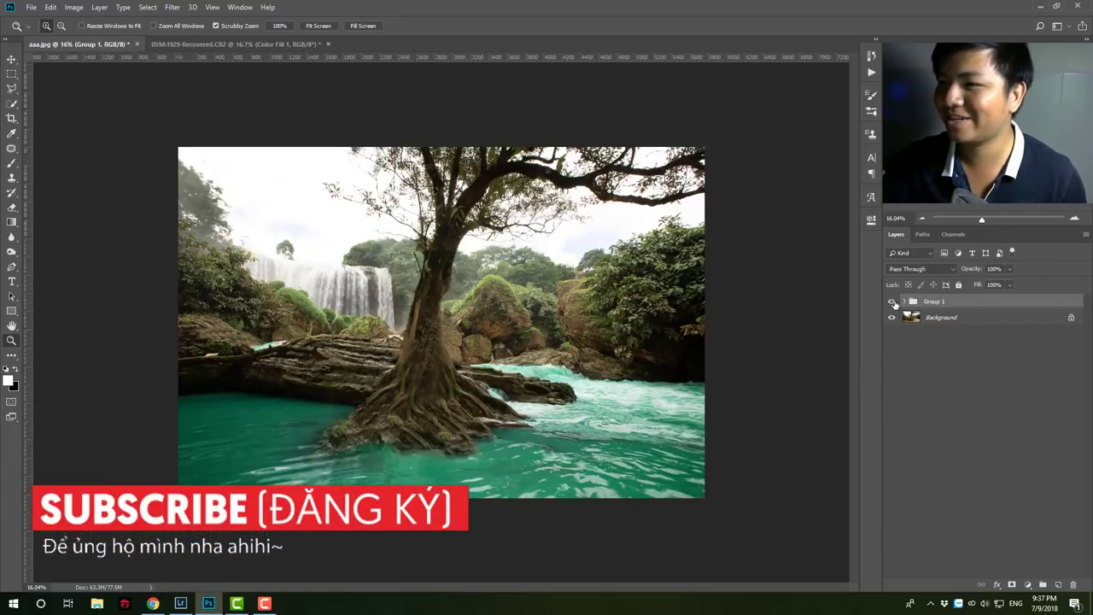
click(966, 318)
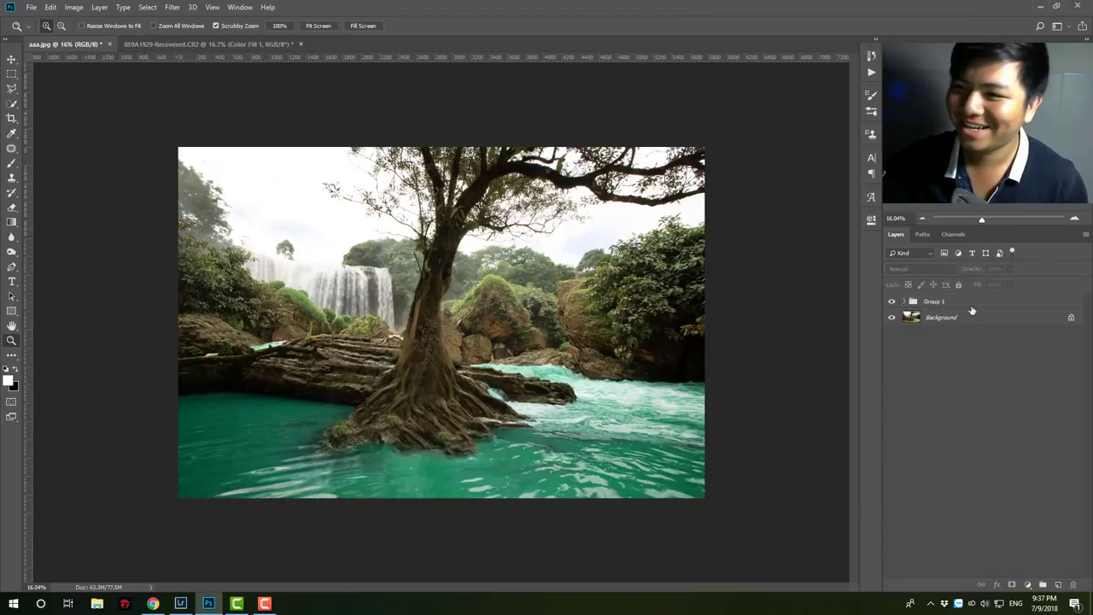
click(969, 305)
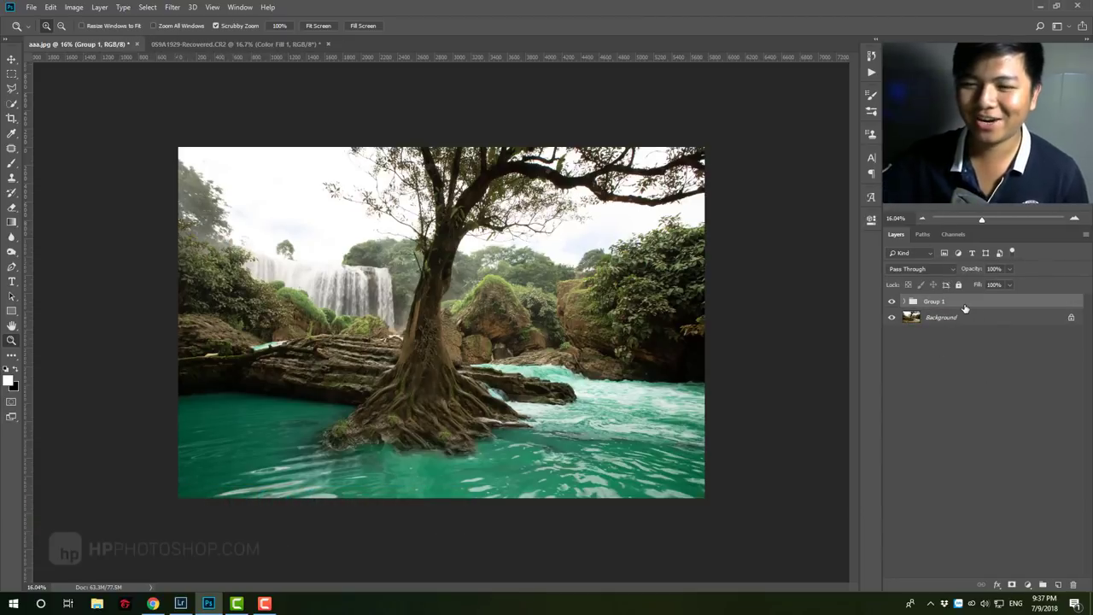
drag(425, 360, 460, 331)
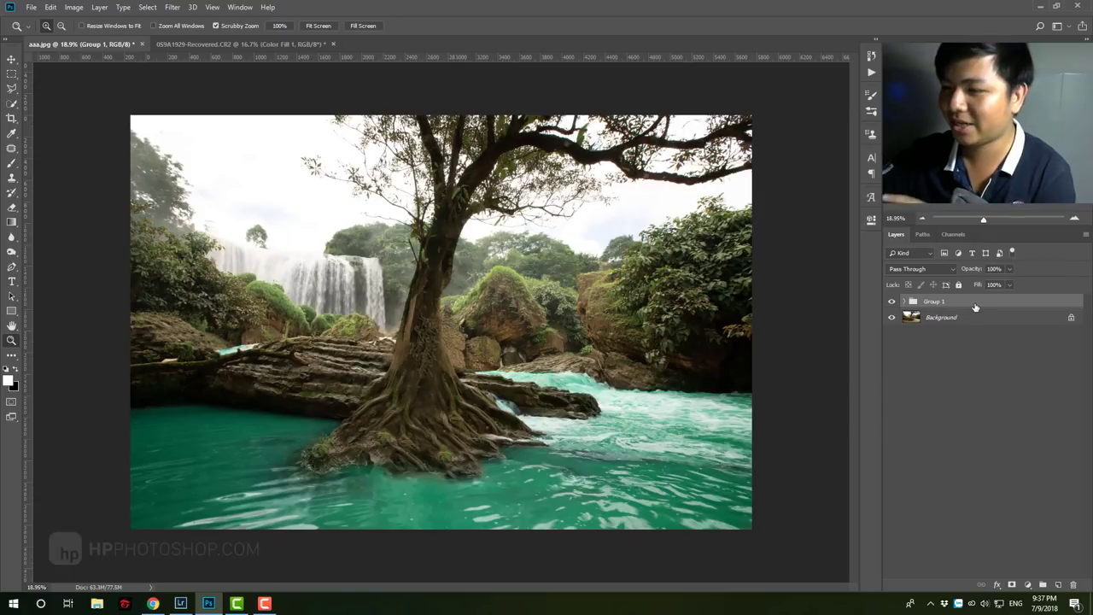
Delete Group 1, leaving only the unedited Background photo.
key(Delete)
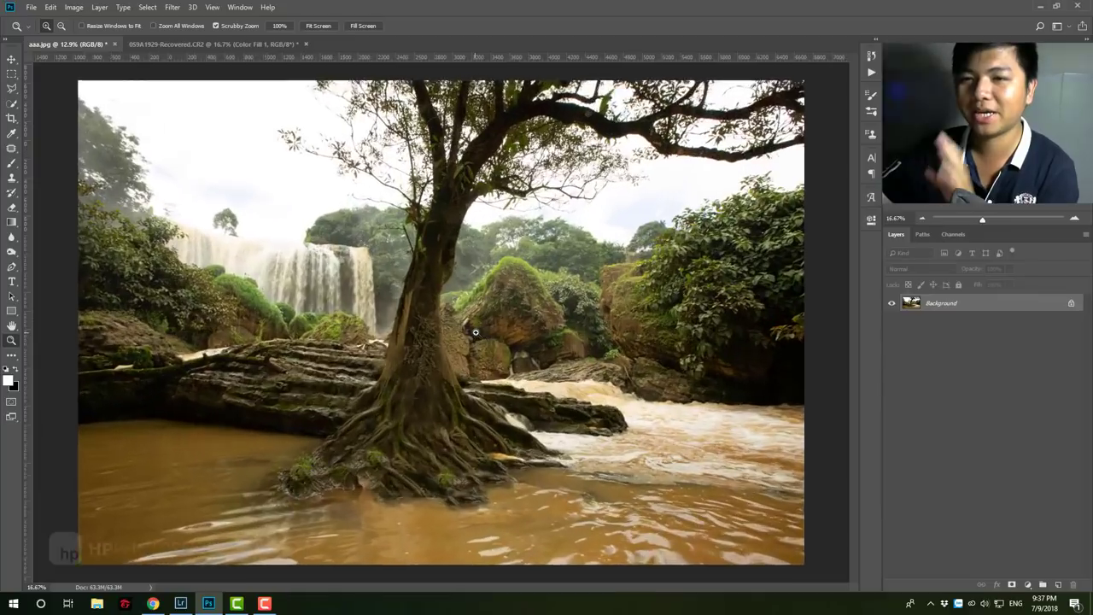
click(475, 333)
click(484, 337)
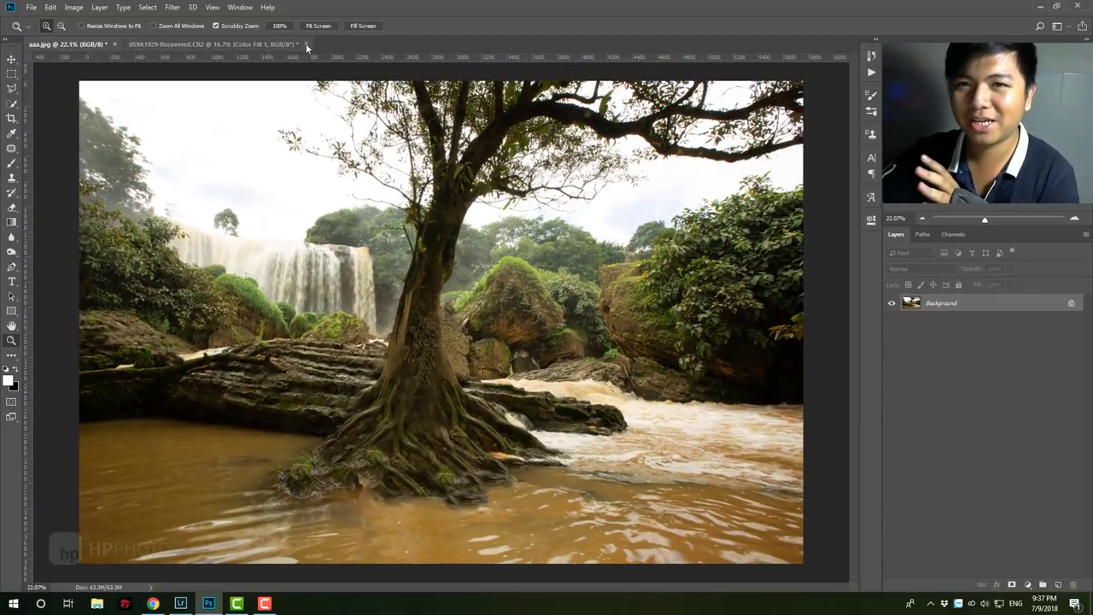
Close the 059A1929-Recovered.CR2 document without saving changes.
click(290, 44)
key(ctrl+w)
click(541, 220)
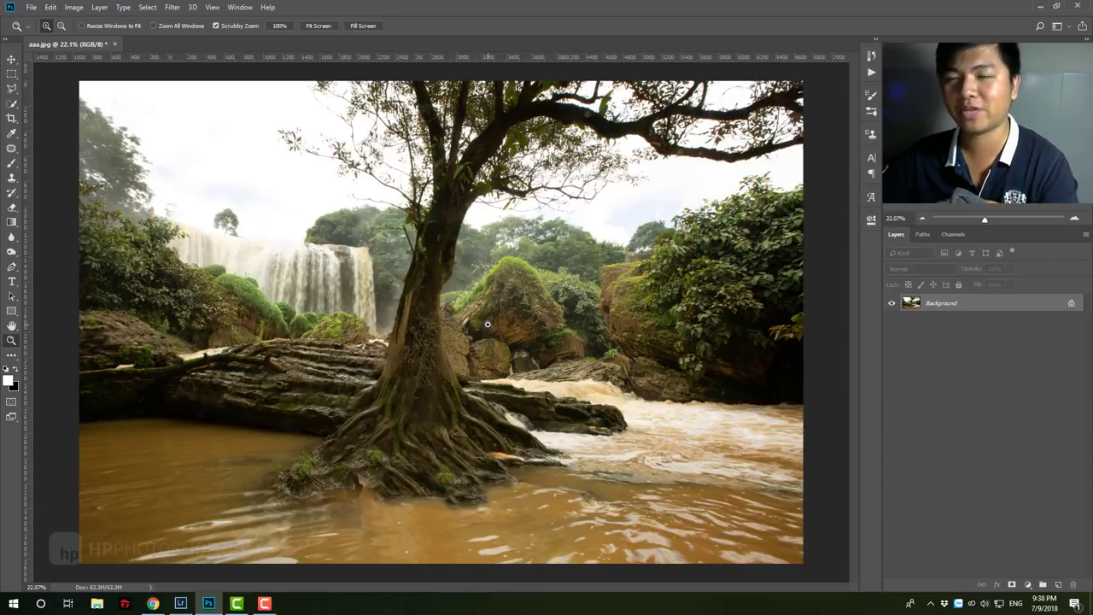
drag(488, 324, 515, 330)
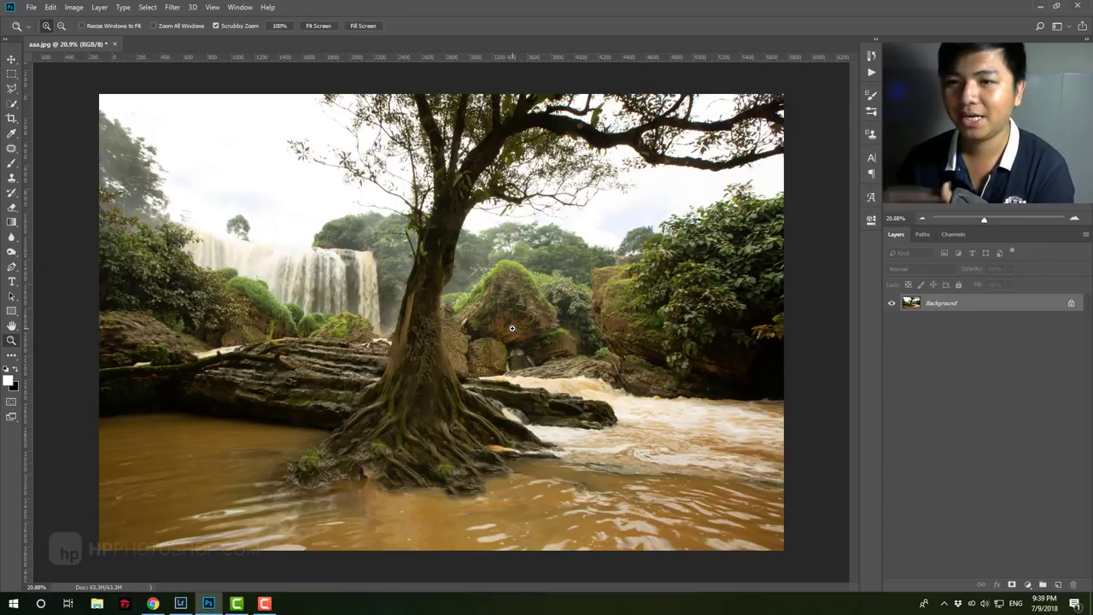
Apply a Camera Raw Filter to the Background photo with Temperature -13.
click(172, 7)
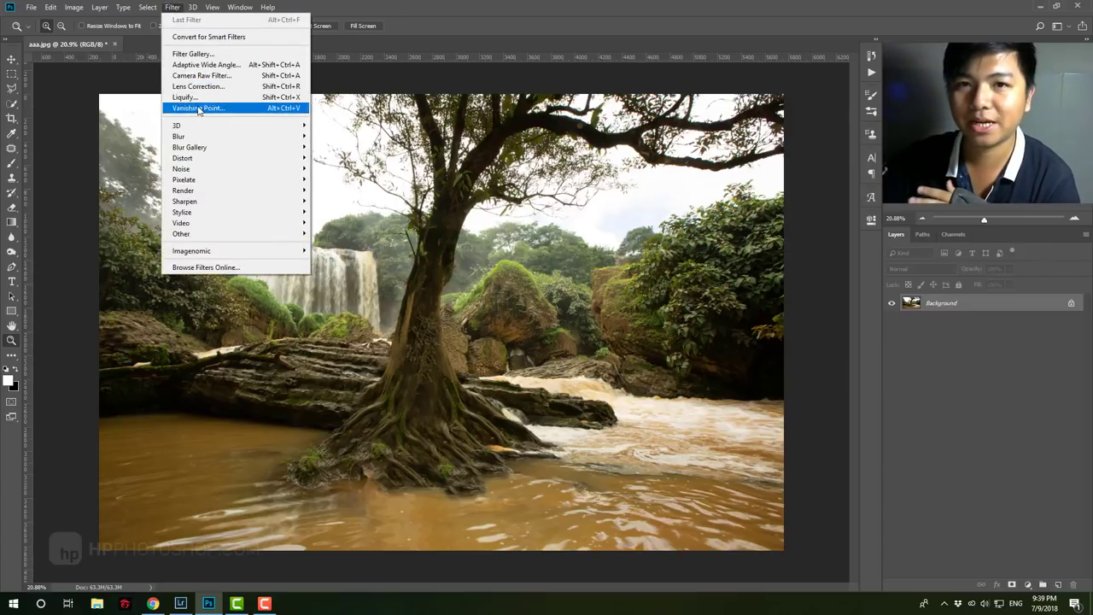
click(202, 75)
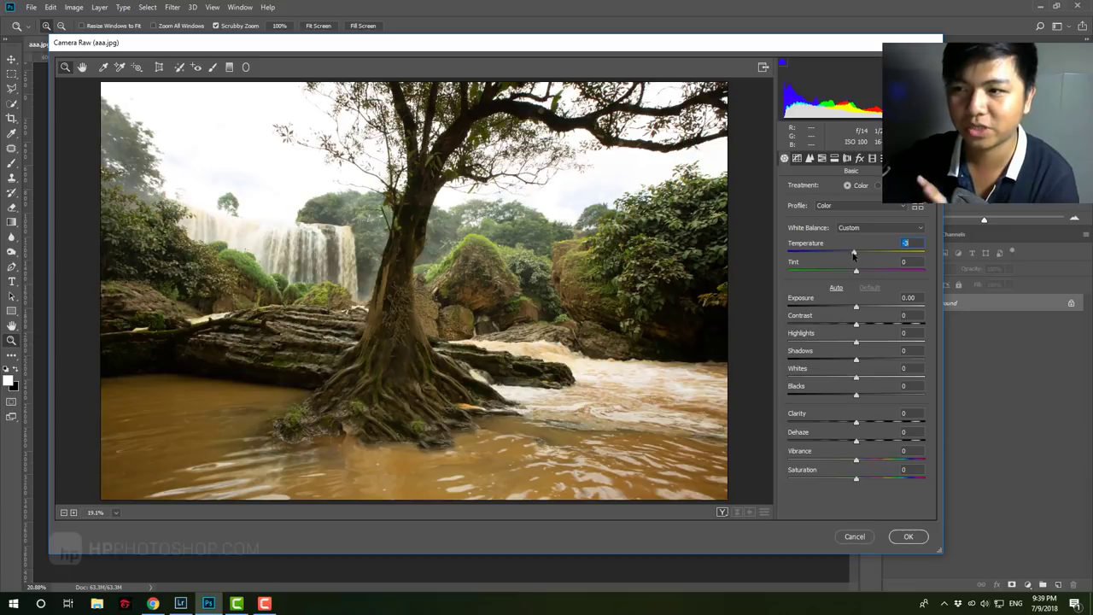
drag(856, 256, 848, 255)
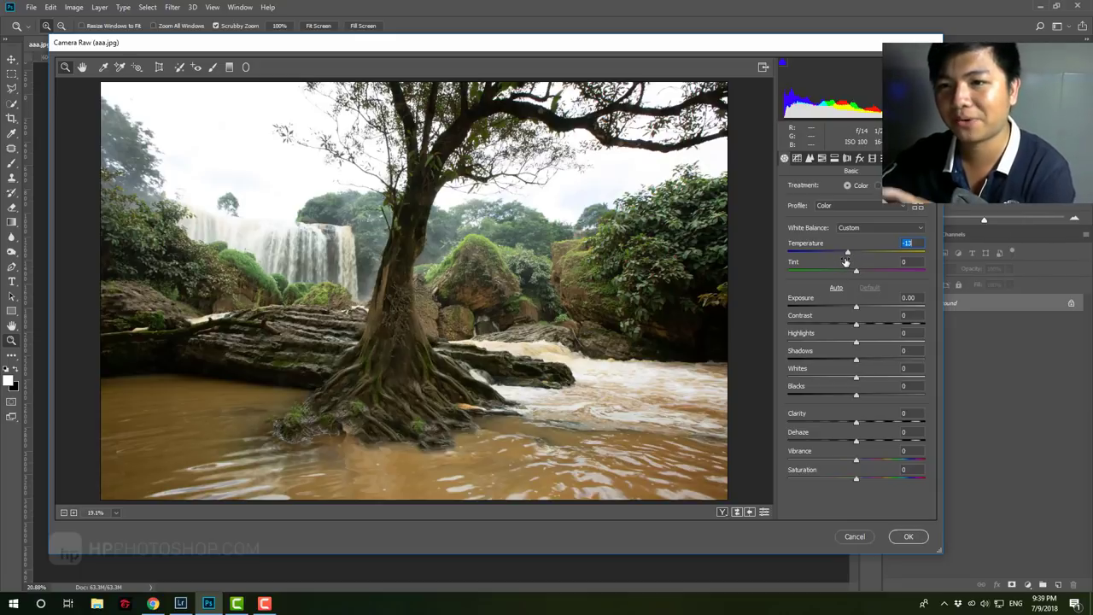
click(855, 537)
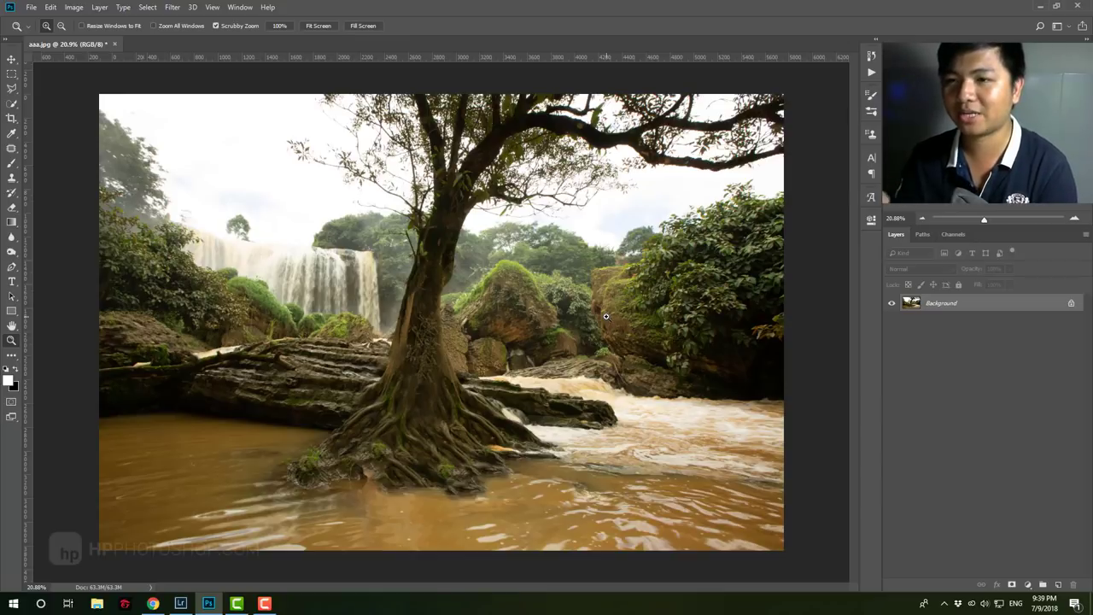
Add a Hue/Saturation 1 layer above Background, testing Hue but leaving all values at 0.
click(1030, 584)
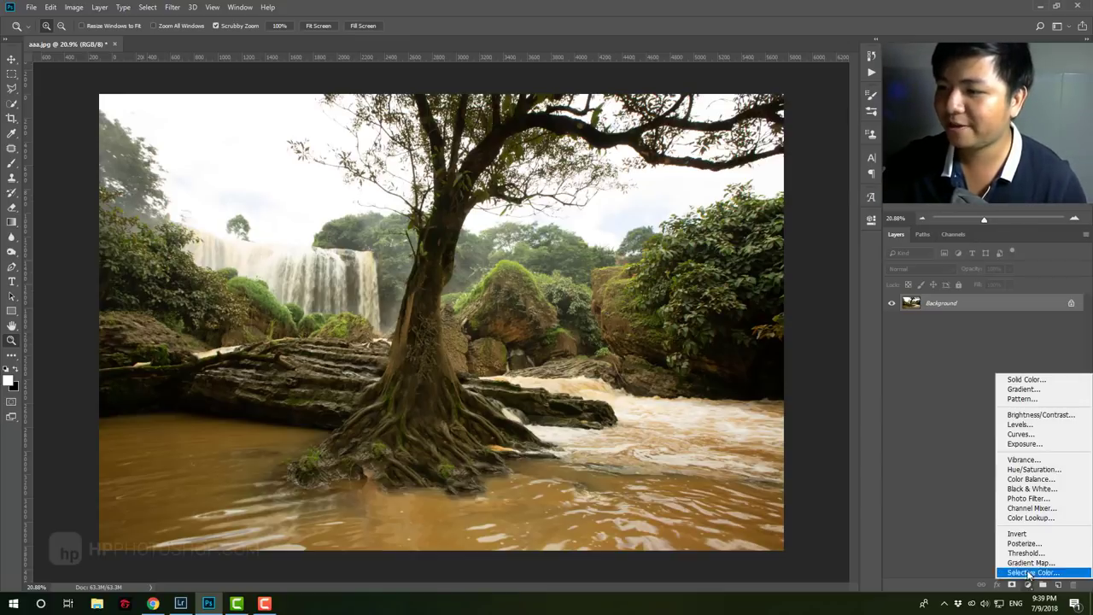
click(1042, 471)
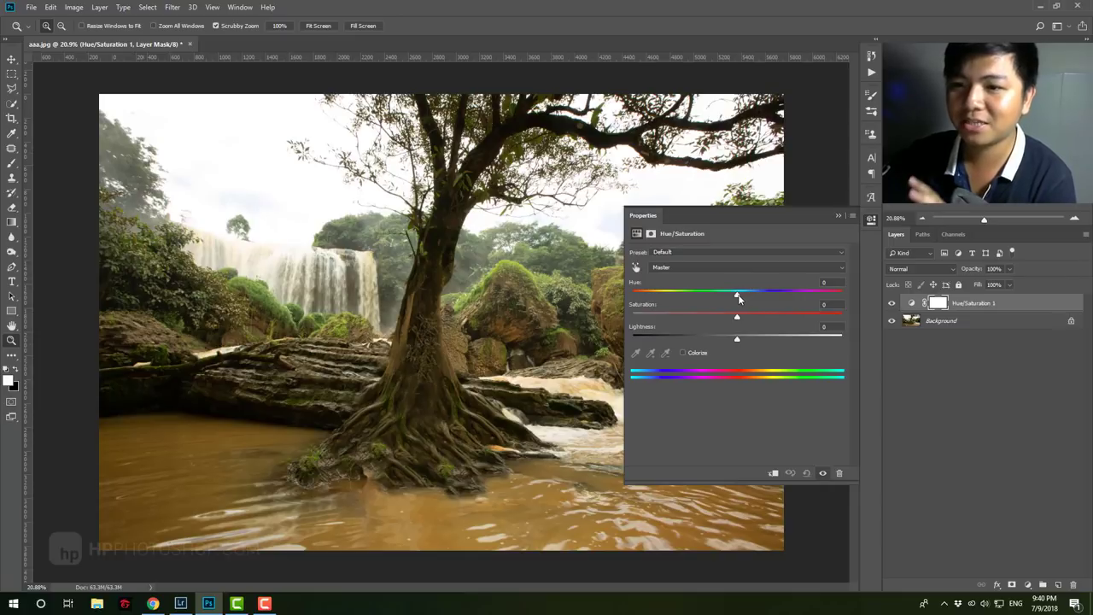
mouse_move(740, 298)
mouse_down()
mouse_move(804, 292)
mouse_move(739, 293)
mouse_up()
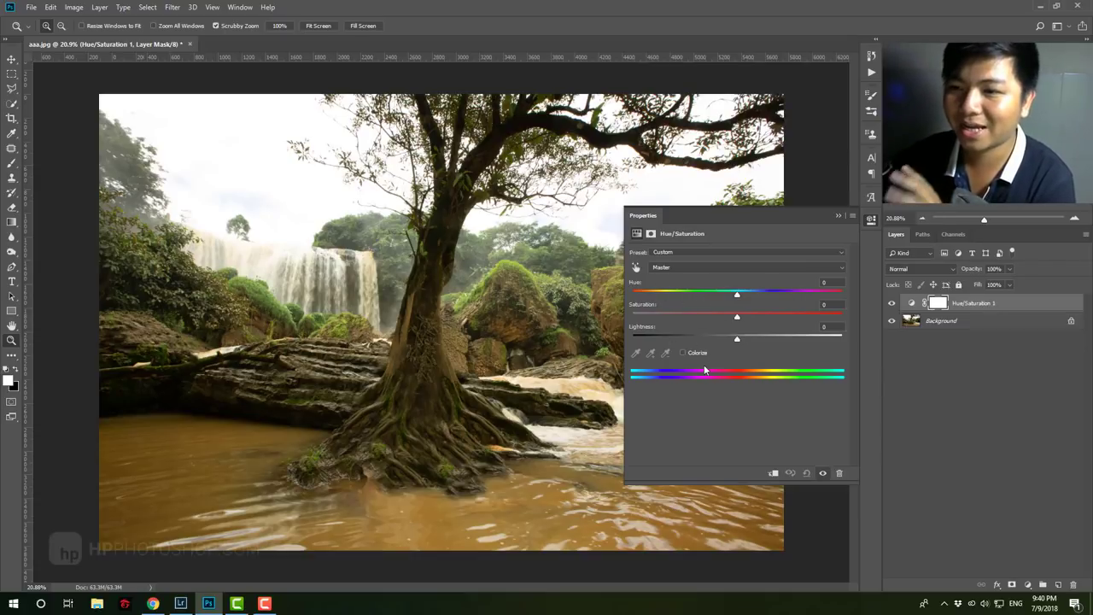
Target the Yellows range, adjust its range sliders, and push its hue strongly toward teal-blue.
click(692, 267)
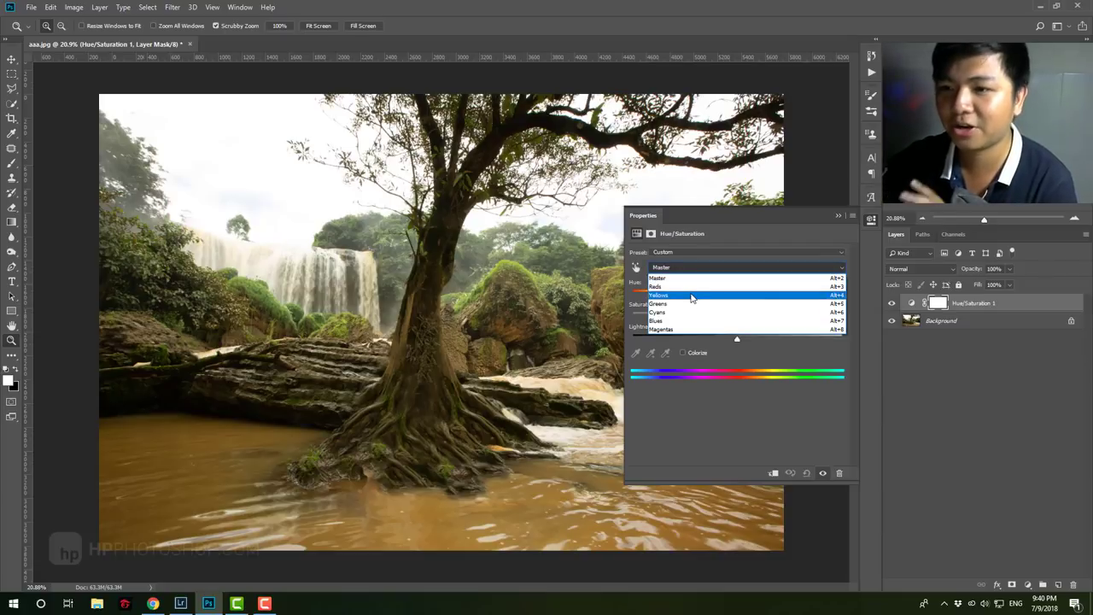
click(692, 295)
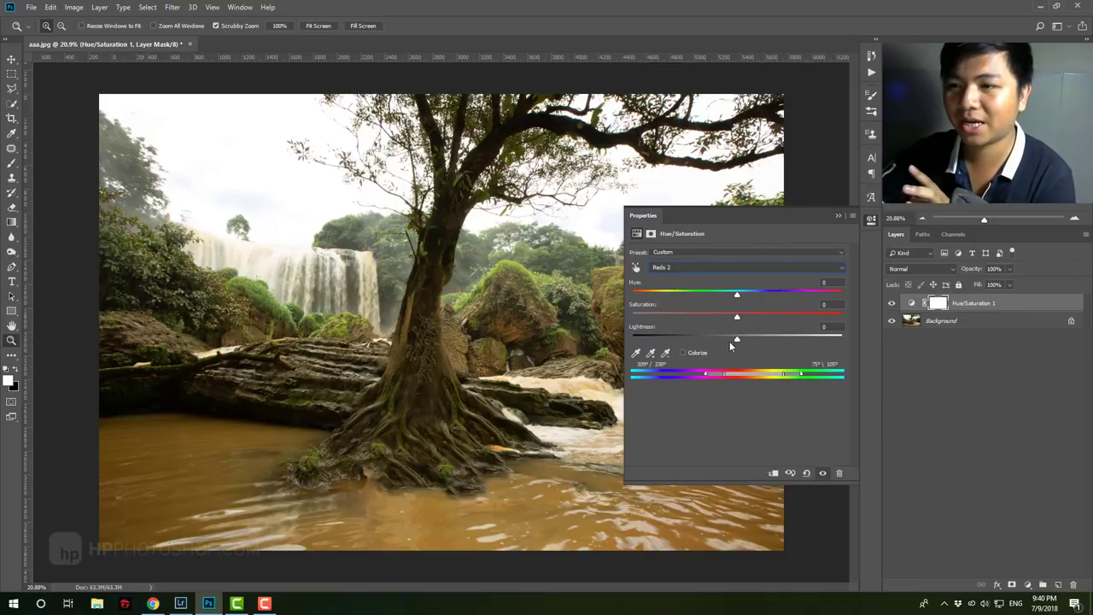
drag(762, 296, 770, 299)
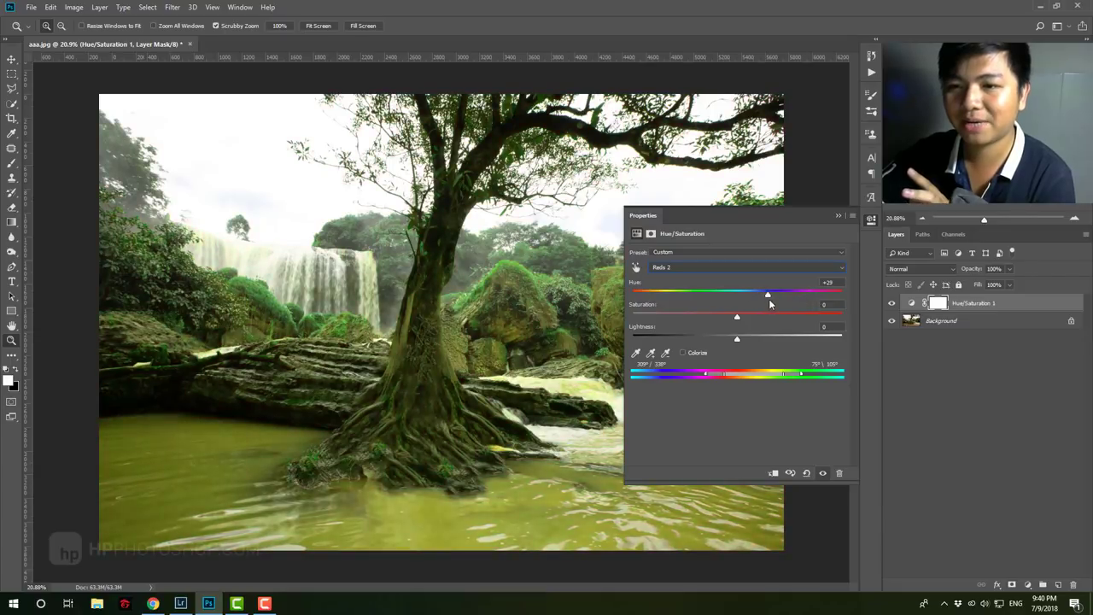
drag(787, 375, 766, 375)
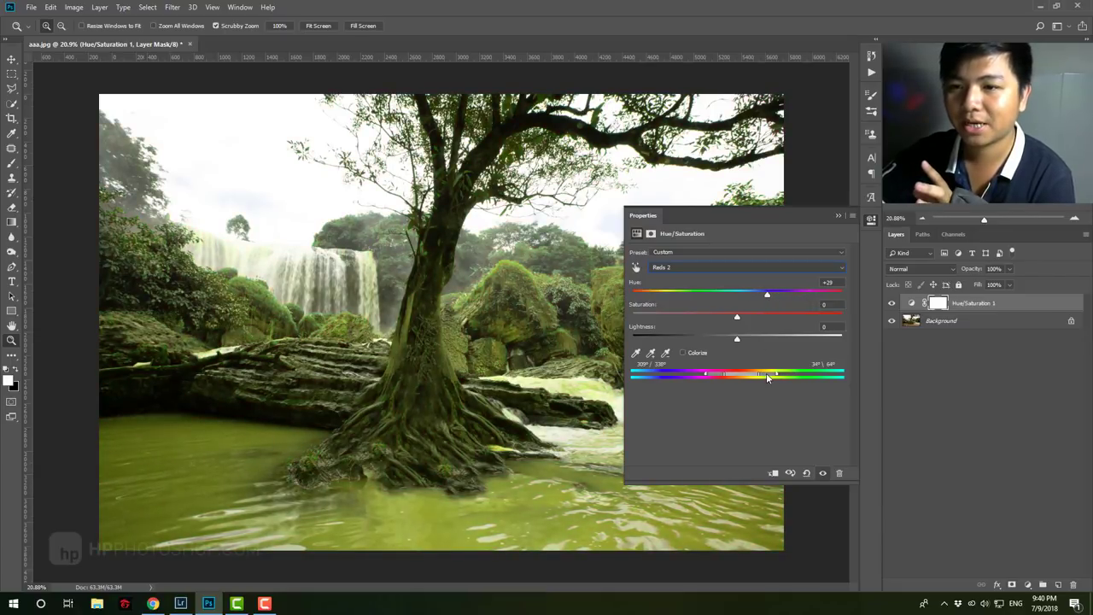
drag(766, 298, 760, 299)
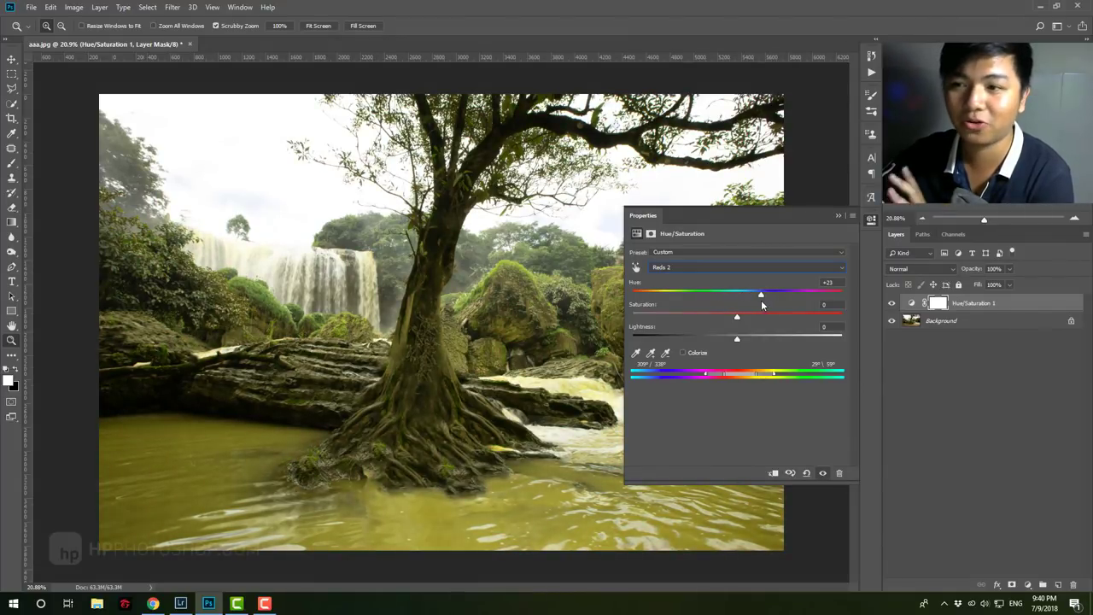
drag(648, 284, 633, 284)
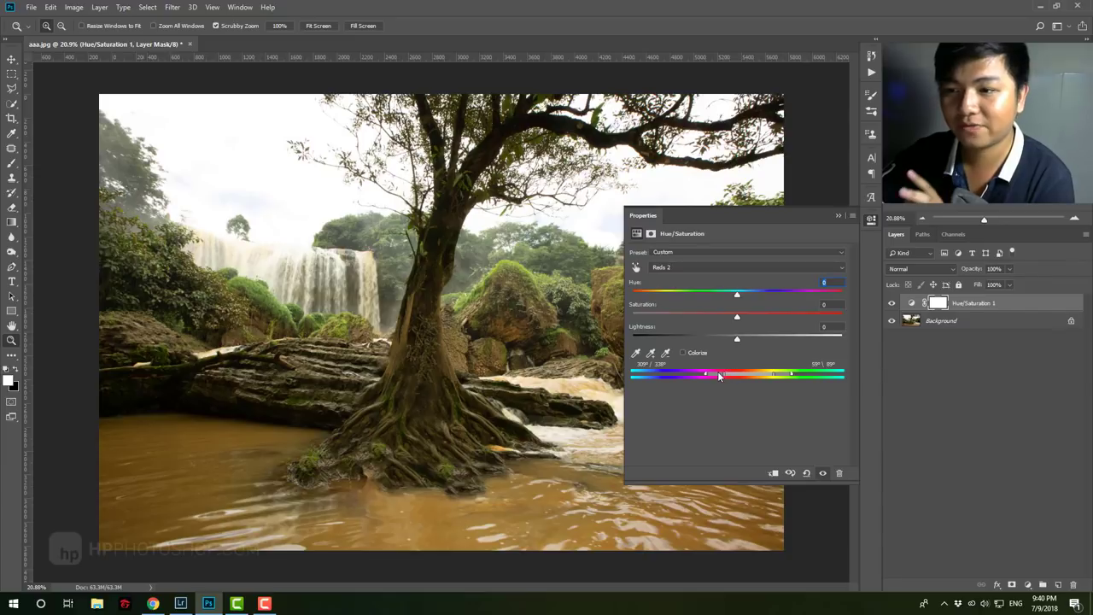
drag(788, 374, 784, 378)
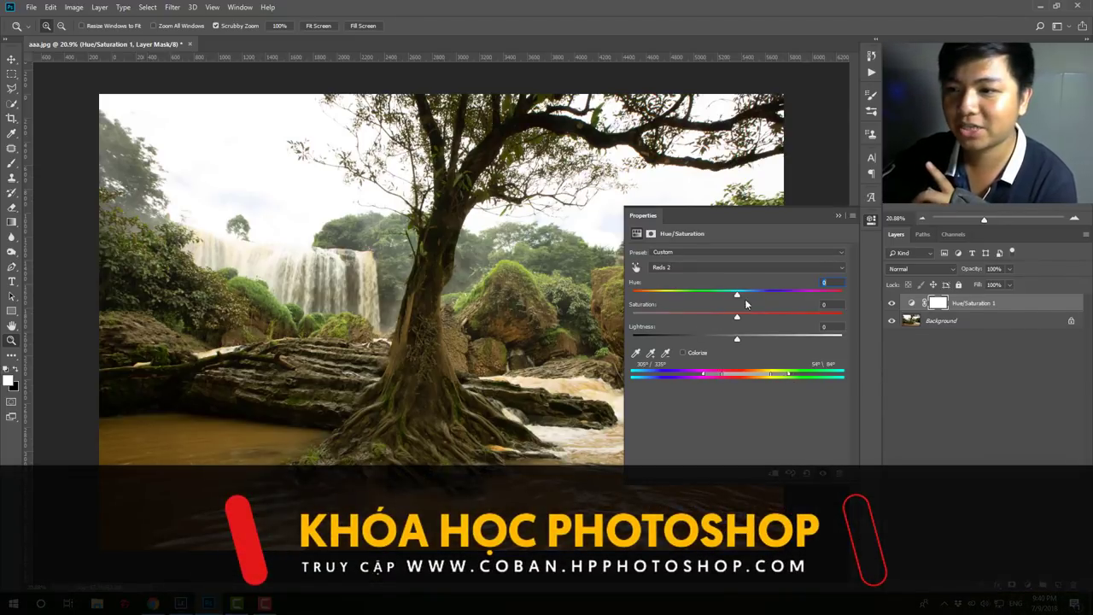
drag(744, 299, 824, 299)
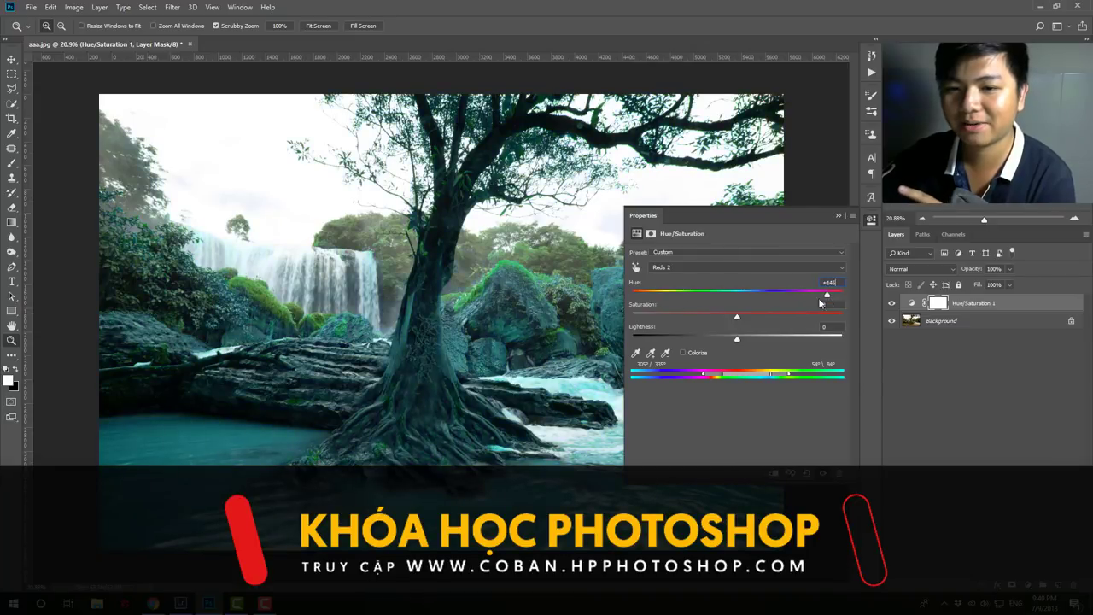
drag(827, 298, 836, 299)
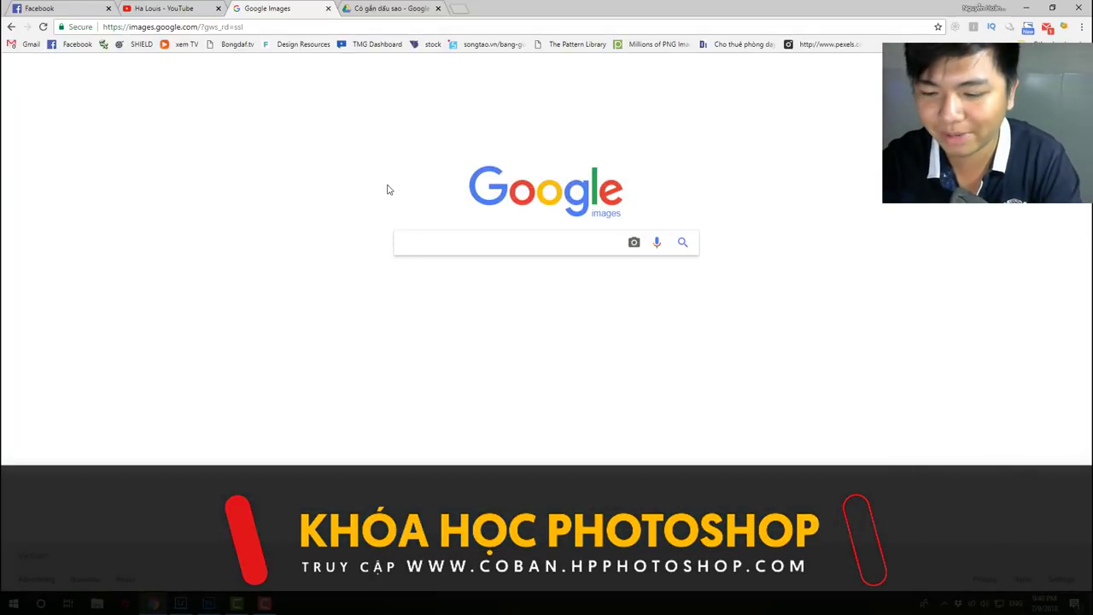
Search Google Images for 'suối' and preview the turquoise pool photo as a colour reference.
text(suối)
key(Return)
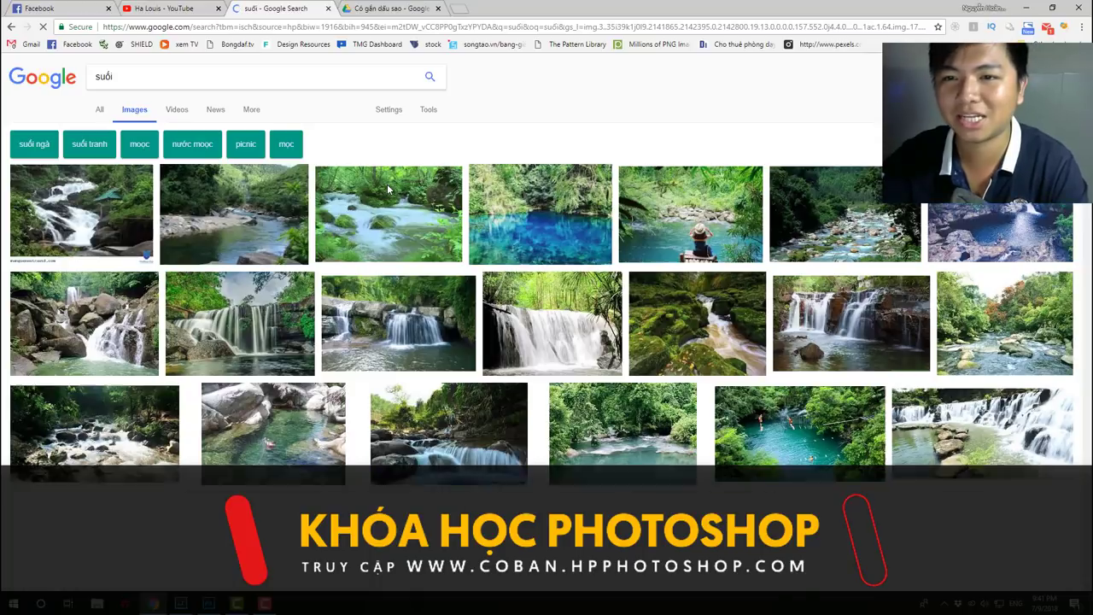
scroll(387, 183, down, 1)
scroll(359, 248, down, 1)
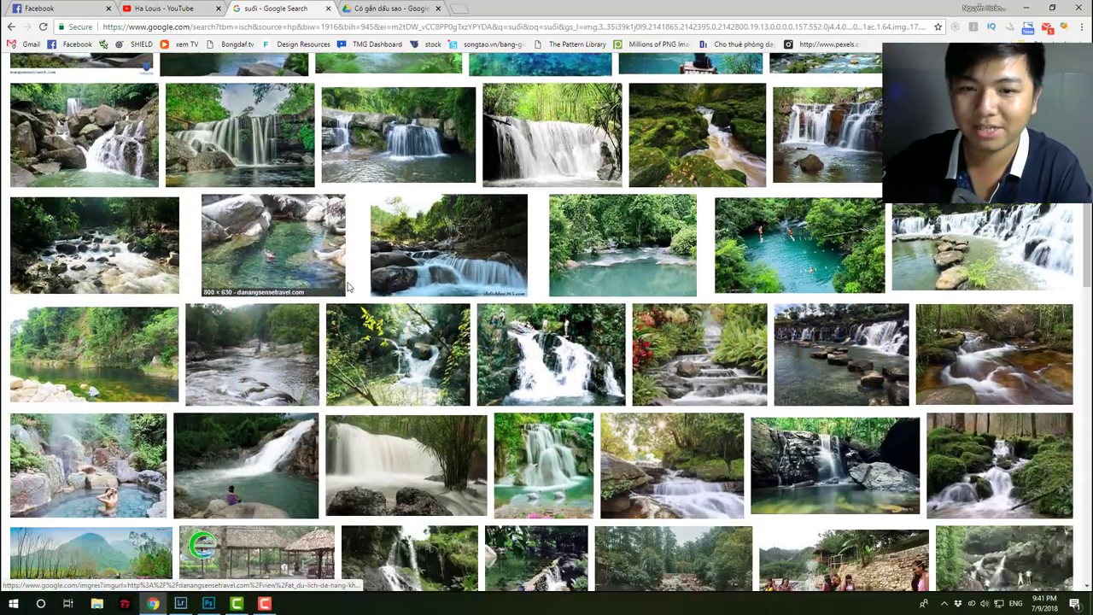
scroll(324, 325, down, 1)
scroll(308, 361, up, 1)
scroll(547, 350, up, 1)
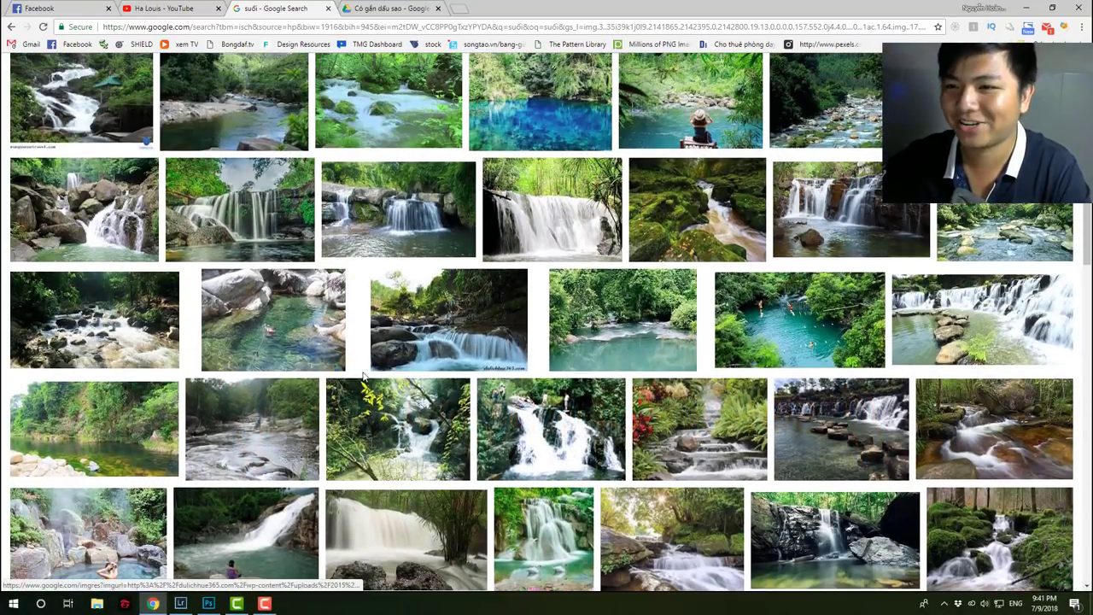
click(802, 339)
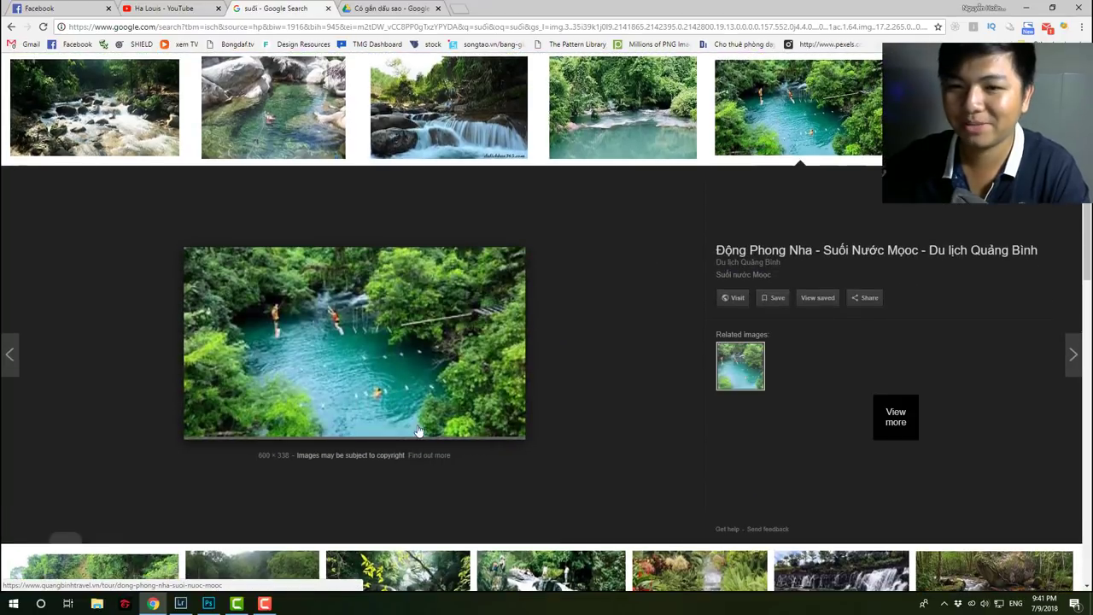
key(alt+Tab)
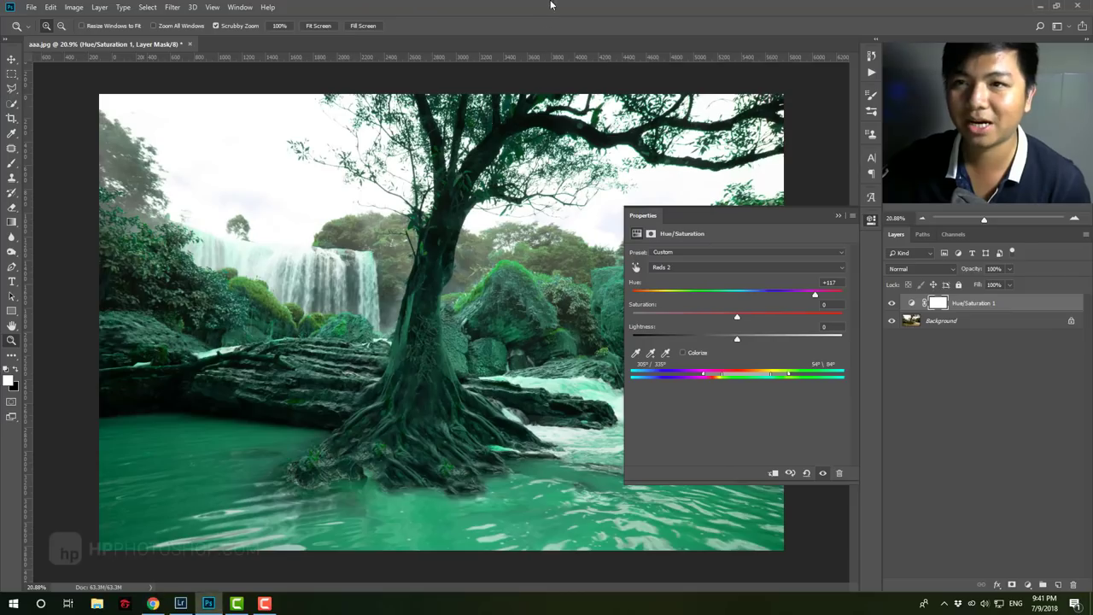
Resize Photoshop beside the Chrome reference photo with the hue settings visible.
mouse_move(476, 11)
mouse_down()
mouse_move(722, 32)
mouse_move(749, 47)
mouse_up()
drag(897, 243, 521, 210)
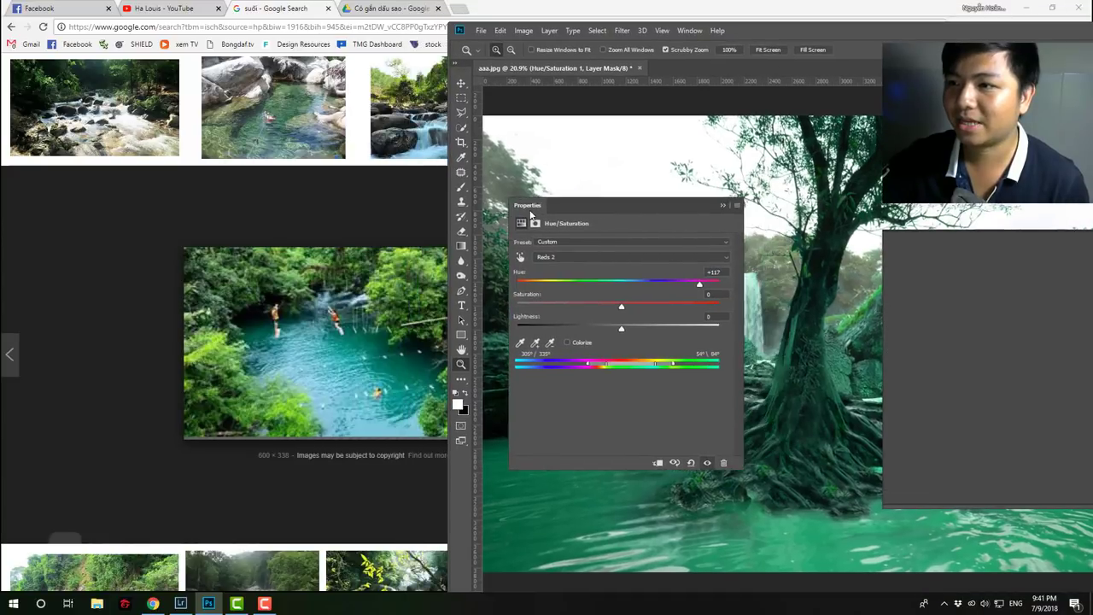
drag(766, 34, 789, 28)
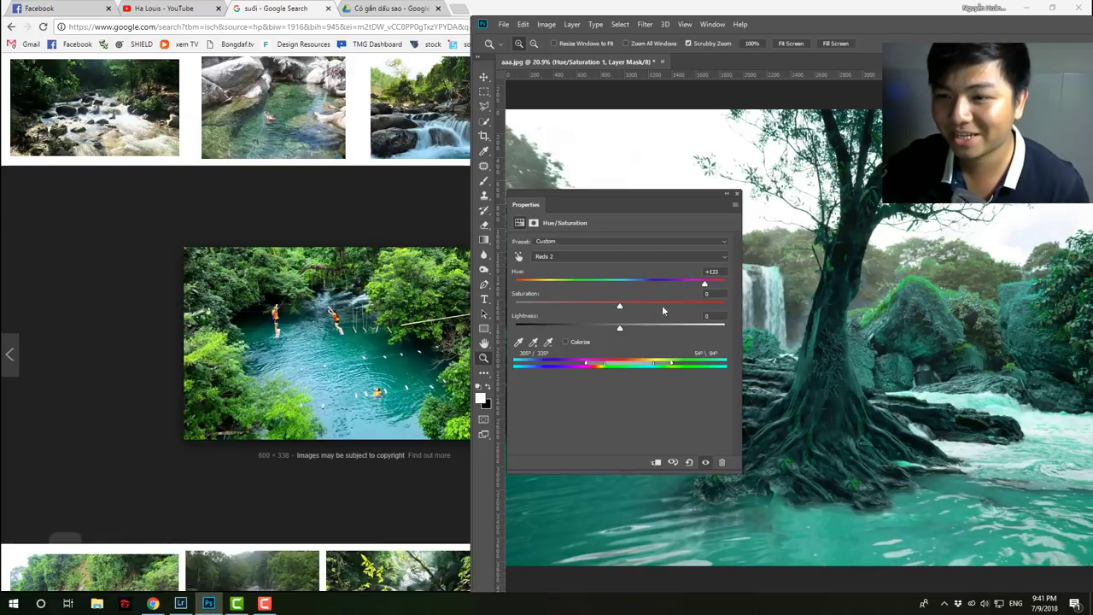
Tune the red range to Hue +137, Saturation +10, Lightness -30 for darker teal water.
drag(645, 305, 597, 328)
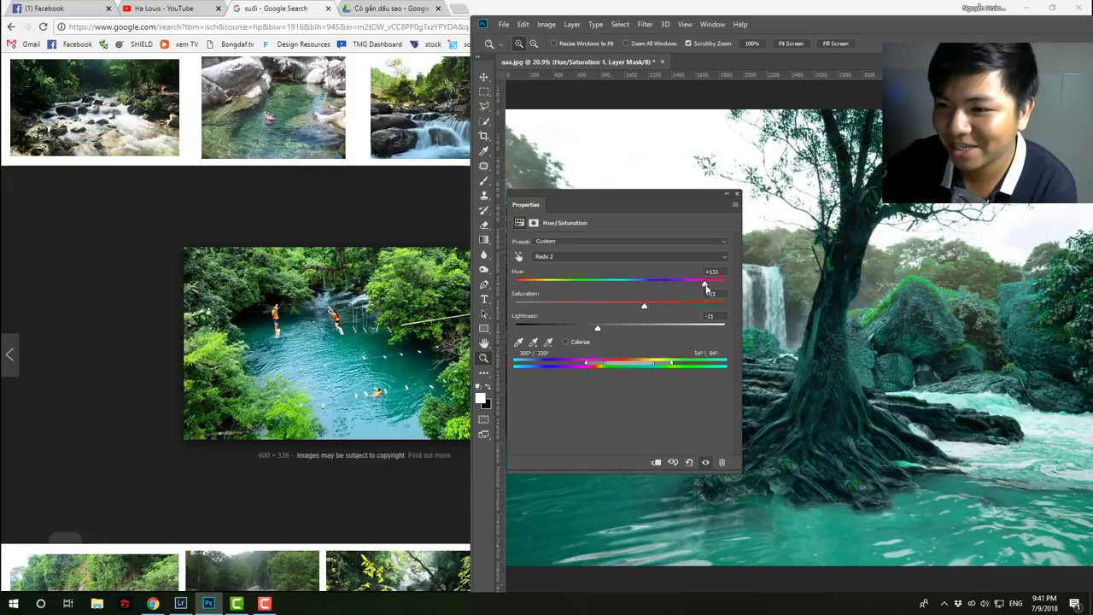
drag(708, 287, 702, 287)
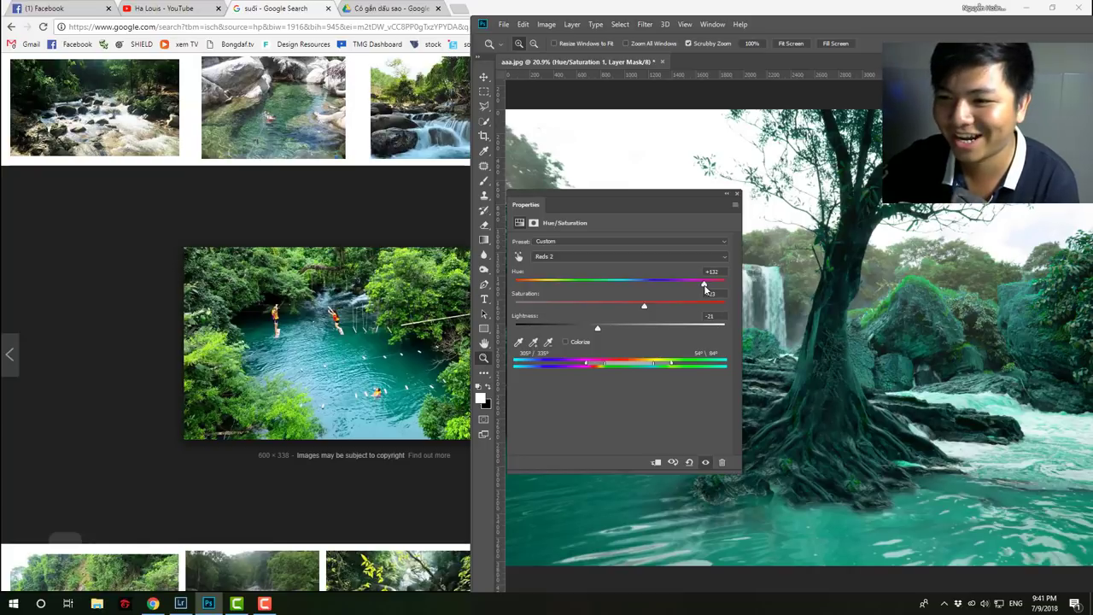
drag(704, 285, 701, 286)
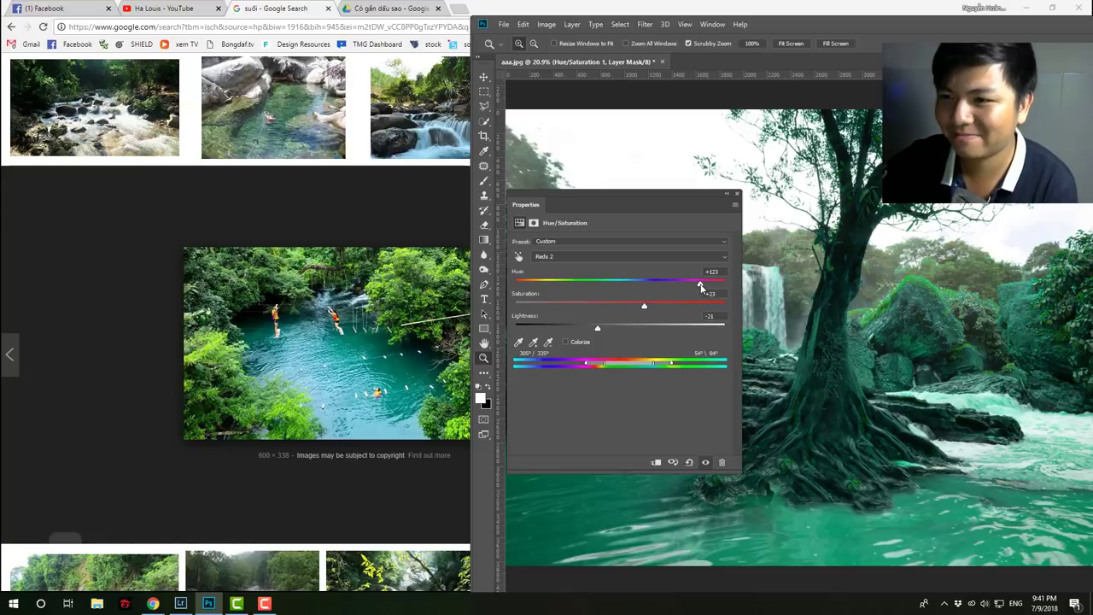
drag(701, 287, 704, 288)
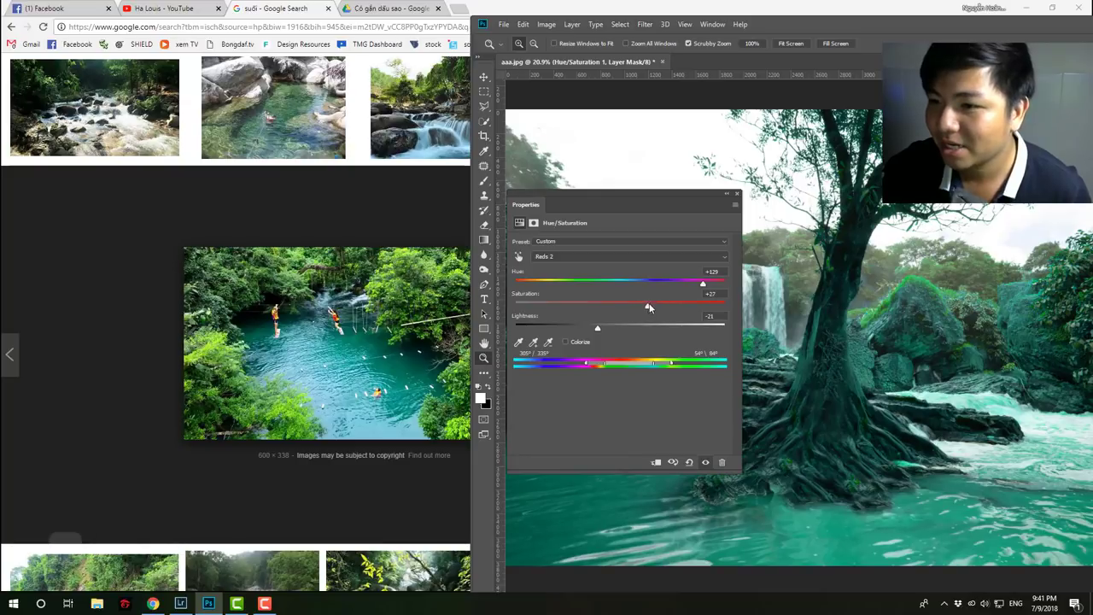
drag(649, 306, 653, 305)
drag(597, 328, 589, 330)
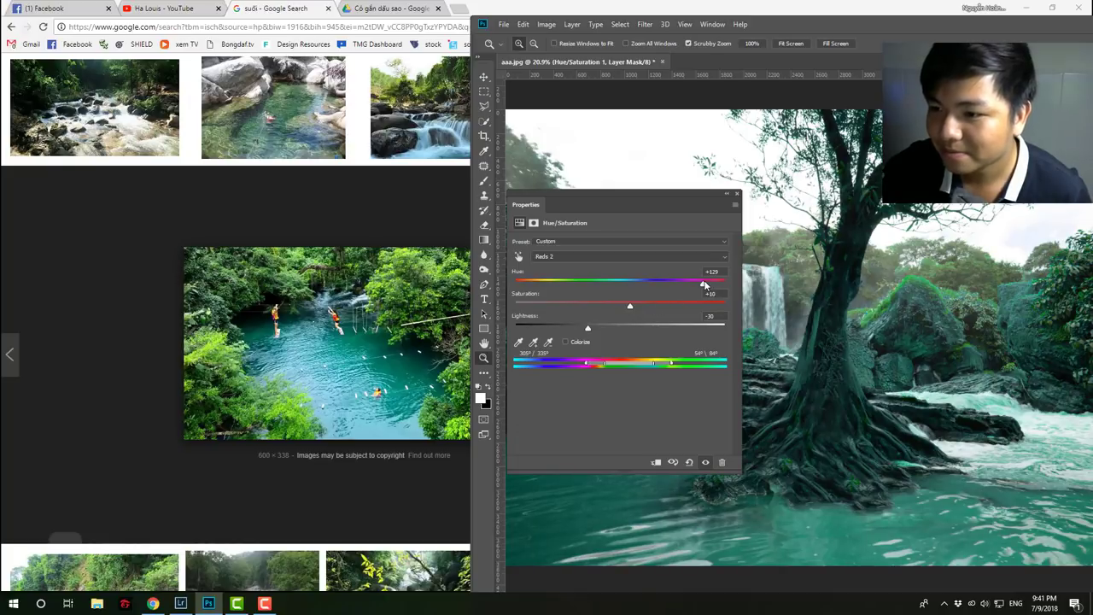
drag(710, 286, 709, 287)
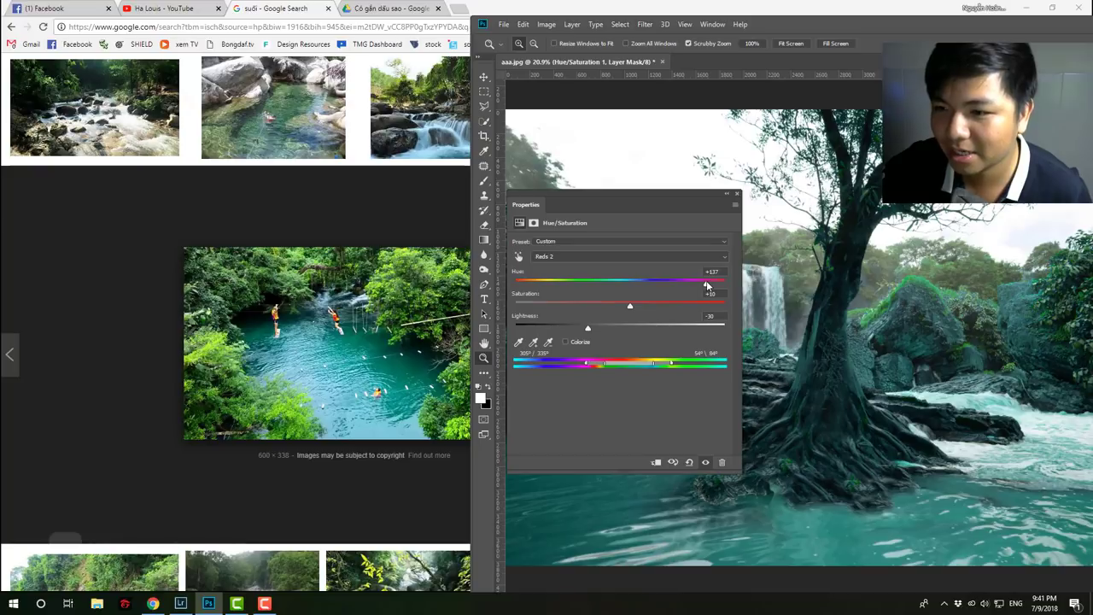
double_click(768, 24)
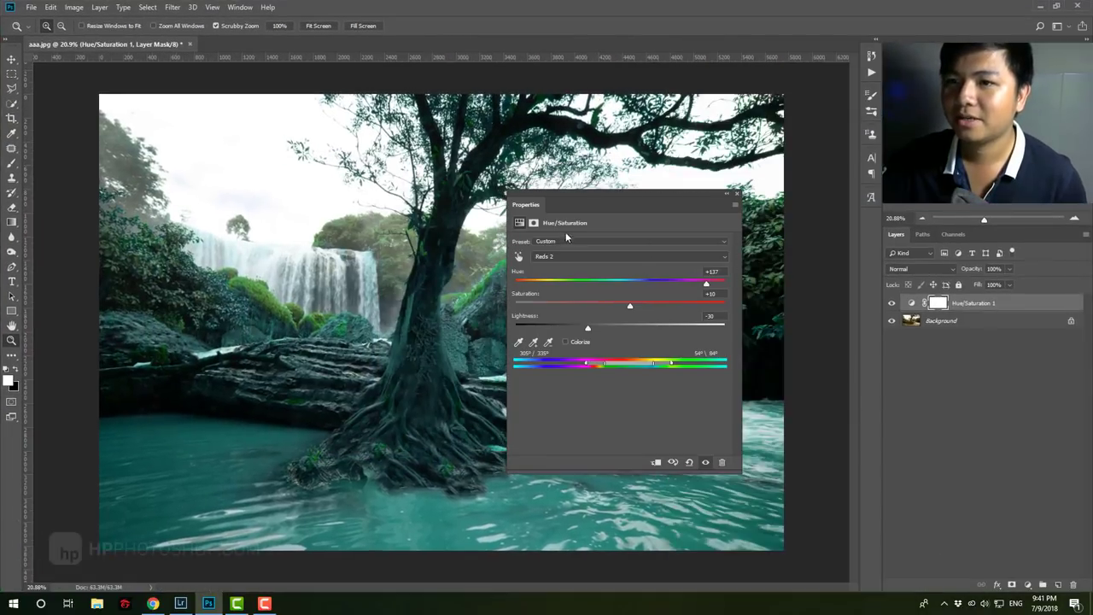
Dock the Properties panel and toggle Hue/Saturation 1 off and on, leaving it visible.
drag(525, 205, 867, 220)
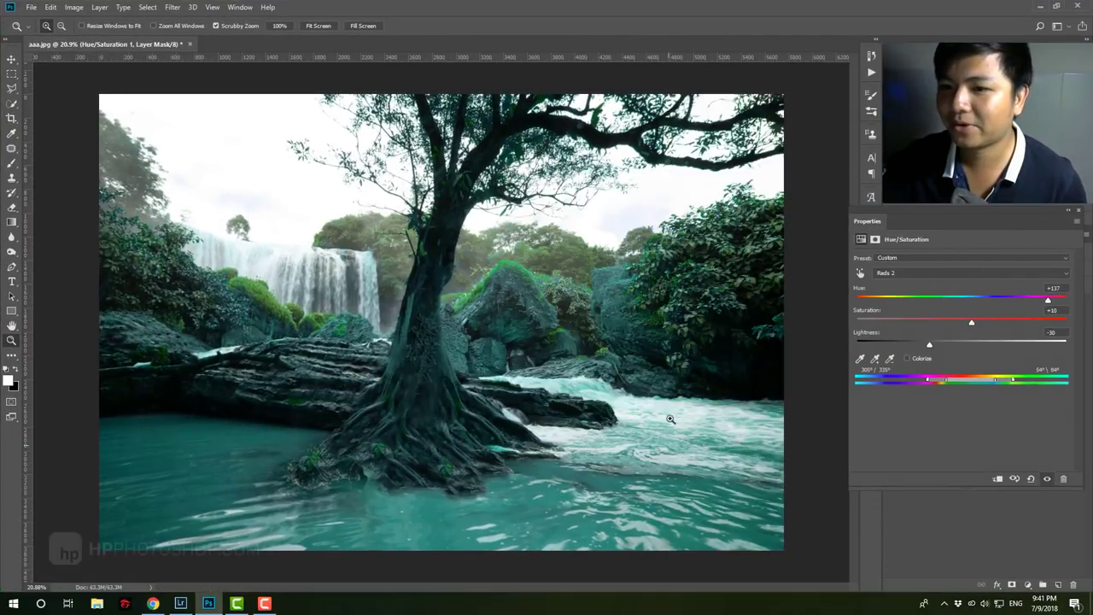
drag(872, 227, 871, 225)
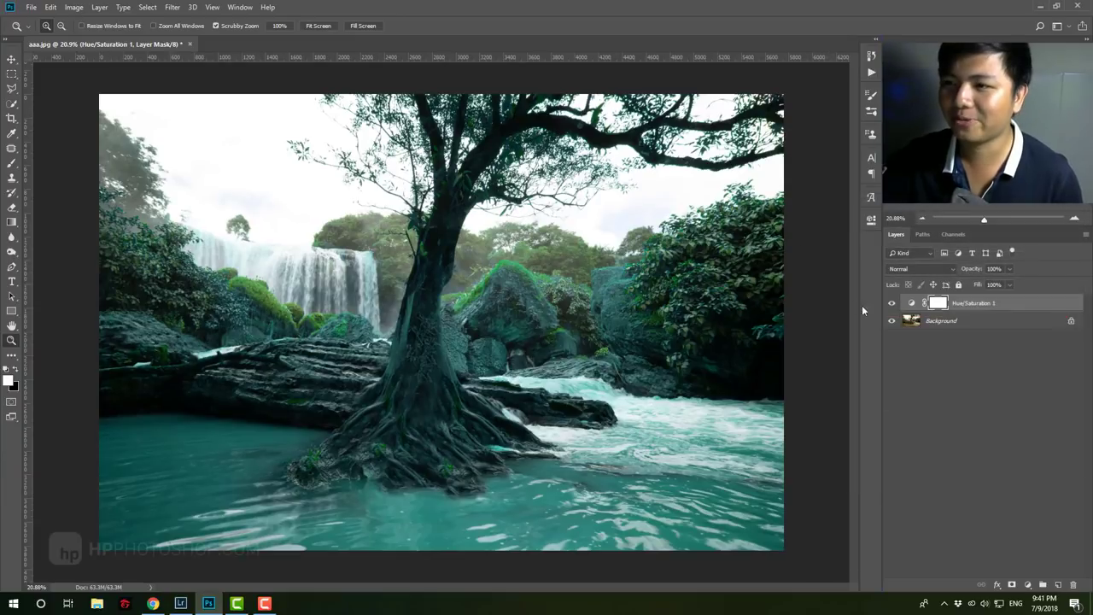
click(891, 304)
click(891, 304)
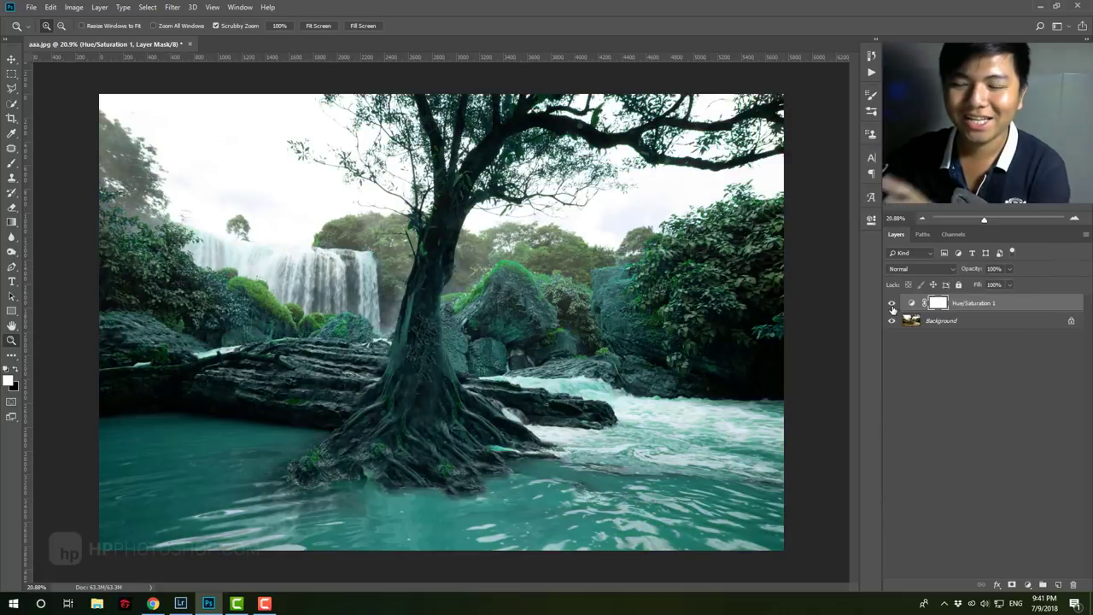
click(892, 304)
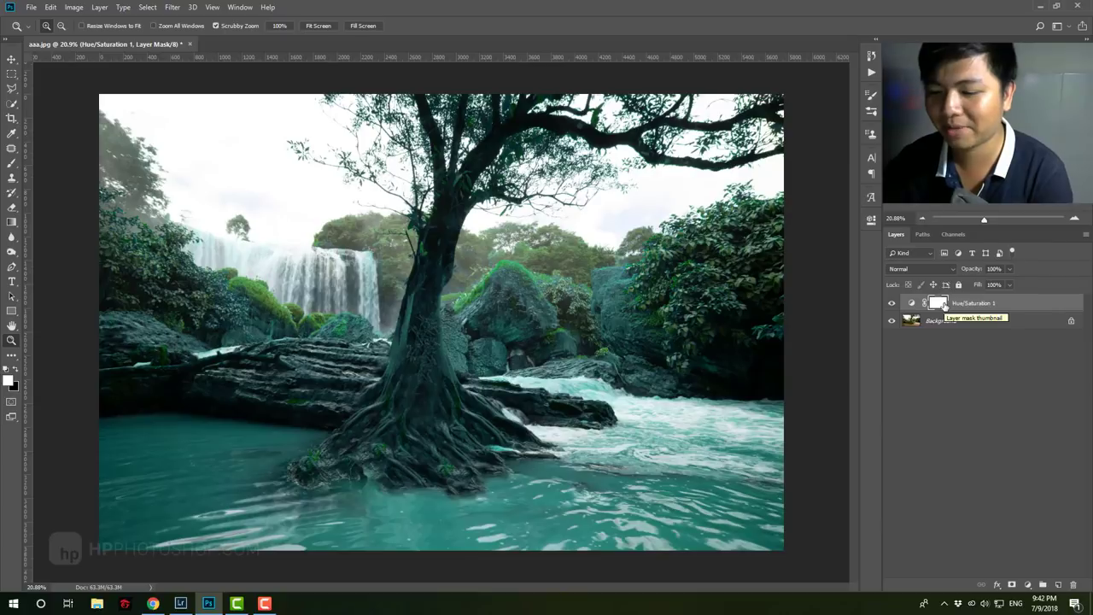
Invert the Hue/Saturation mask to black and set up a soft brush at 500 px.
key(ctrl+i)
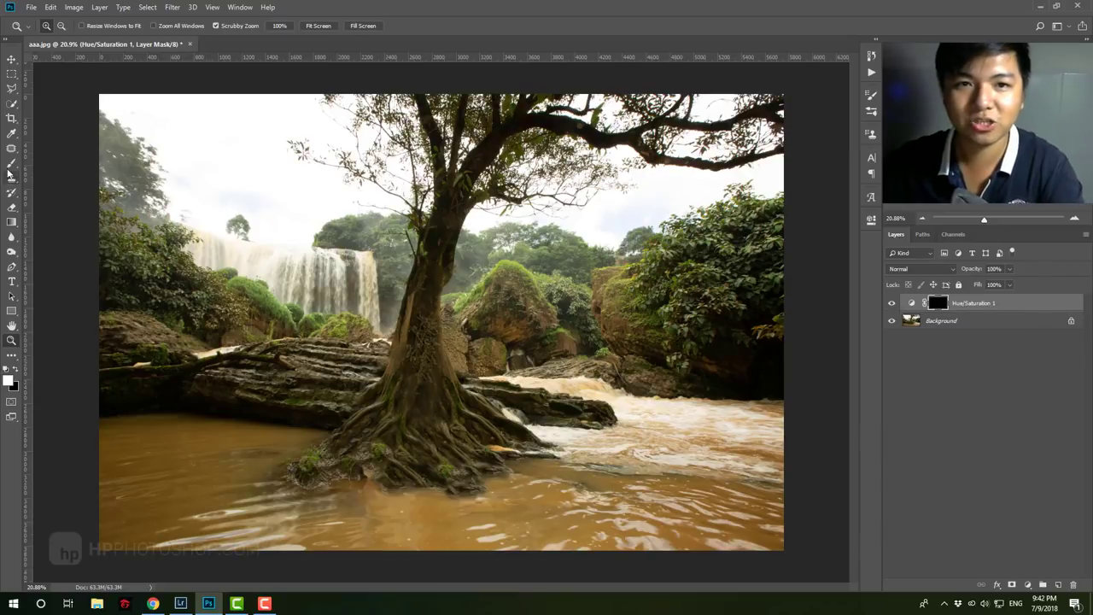
click(11, 163)
right_click(419, 341)
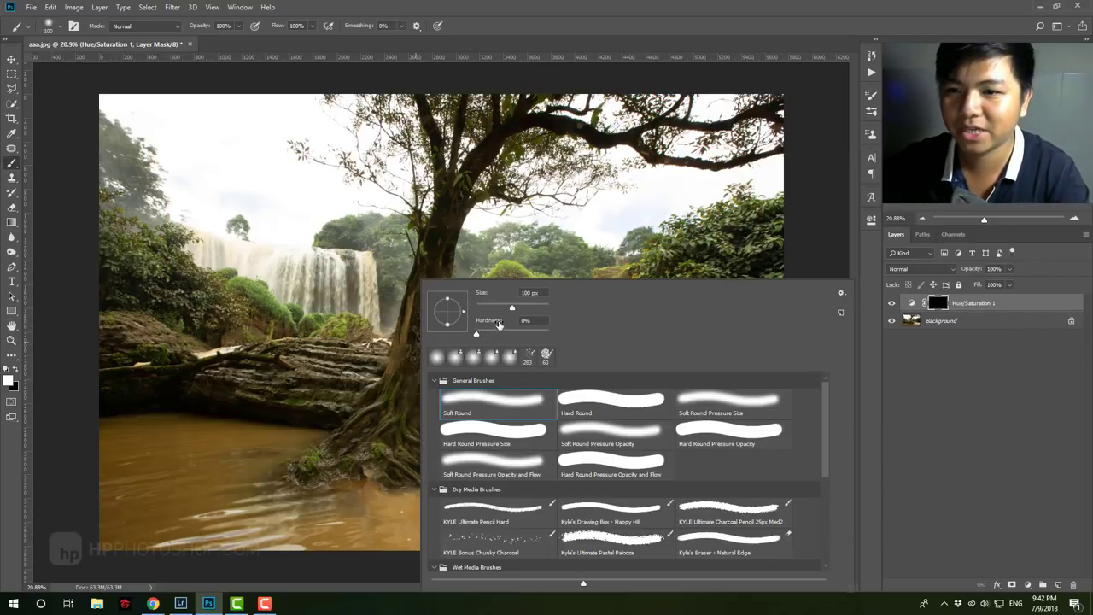
drag(519, 306, 538, 305)
key(Return)
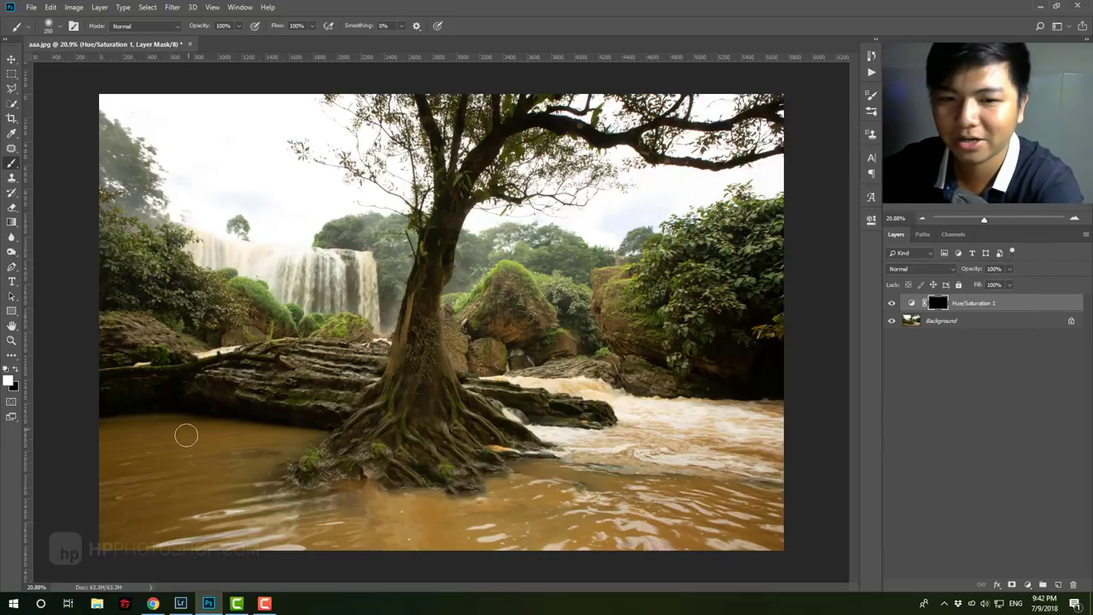
key(bracketright)
key(bracketright)
key(bracketright)
Paint white on the mask over the river, rapids and small waterfall, then view the whole image.
mouse_move(196, 439)
mouse_down()
mouse_move(229, 485)
mouse_move(273, 446)
mouse_up()
key(bracketleft)
key(bracketleft)
key(bracketleft)
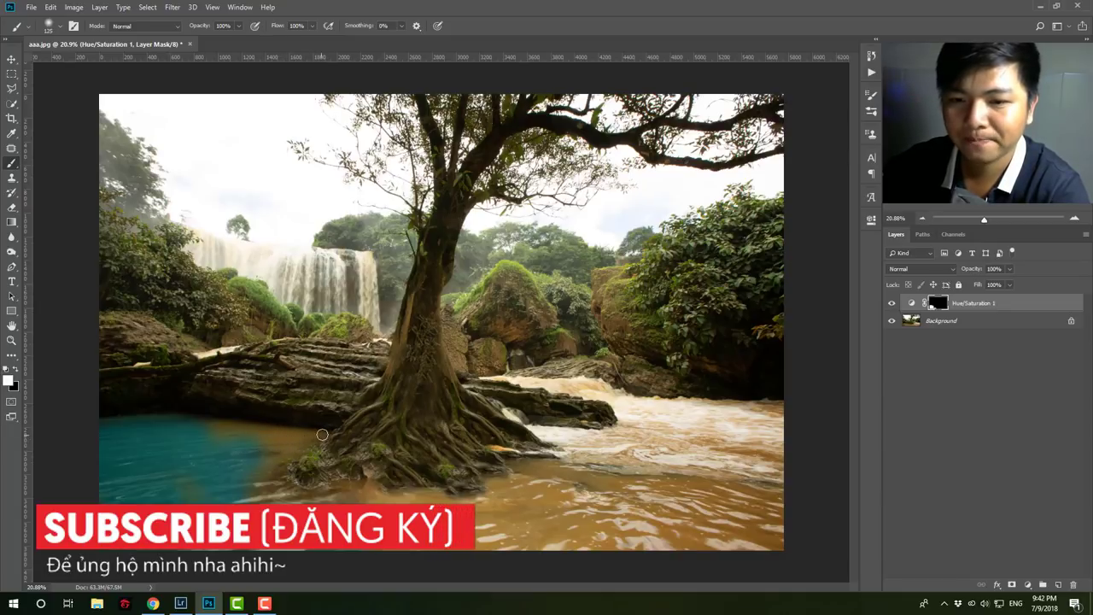
mouse_move(322, 434)
mouse_down()
mouse_move(195, 464)
mouse_move(248, 470)
mouse_up()
key(bracketright)
key(bracketright)
key(bracketright)
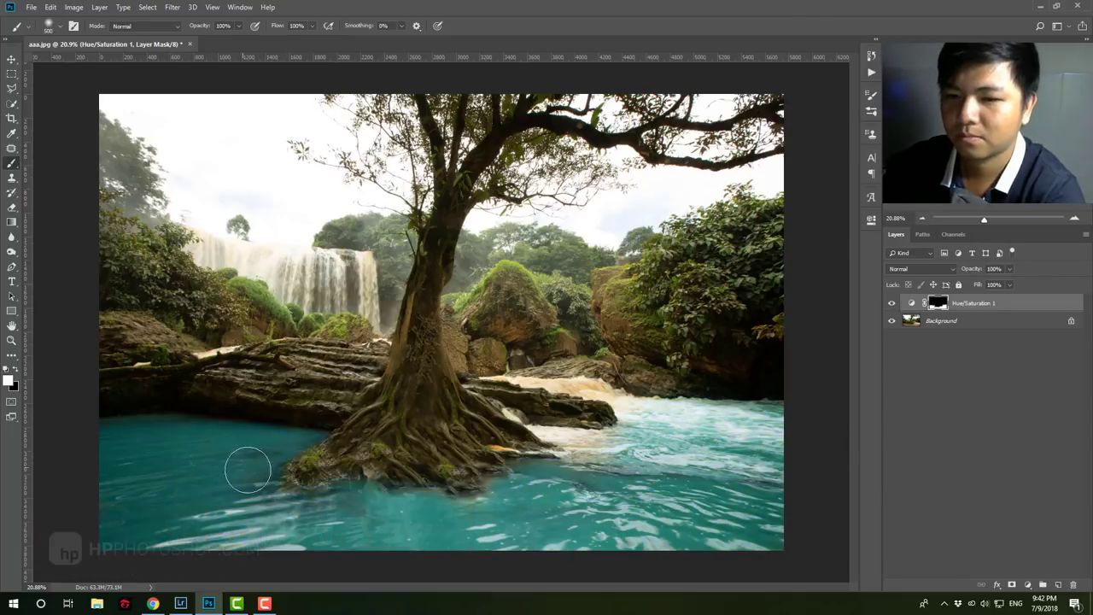
scroll(248, 470, up, 5)
scroll(658, 444, right, 5)
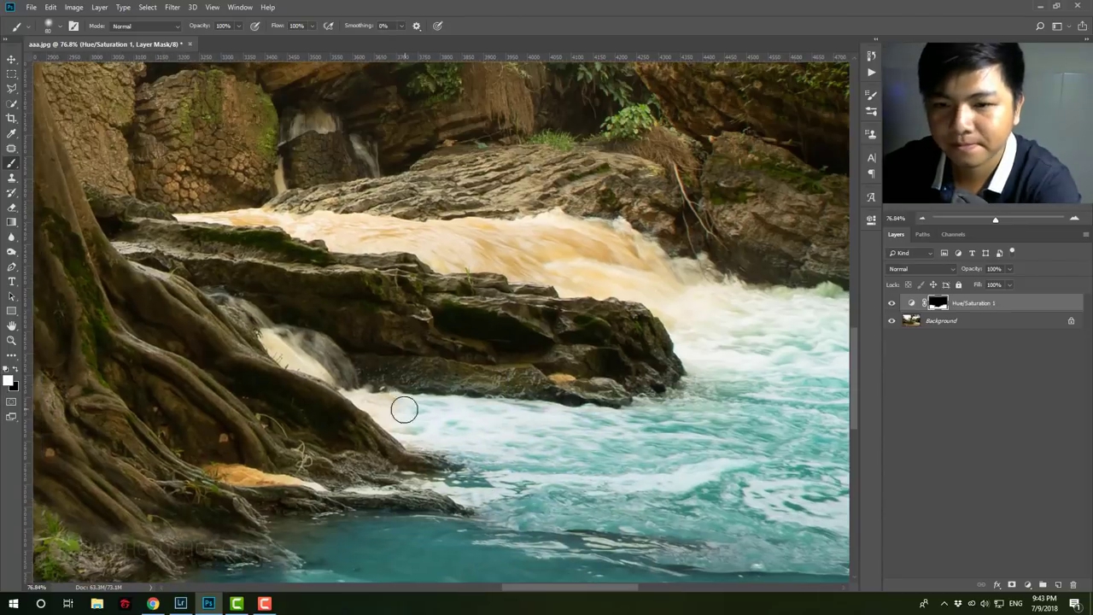
drag(404, 410, 295, 355)
scroll(294, 355, up, 2)
drag(479, 402, 254, 341)
scroll(769, 416, up, 3)
scroll(769, 416, left, 3)
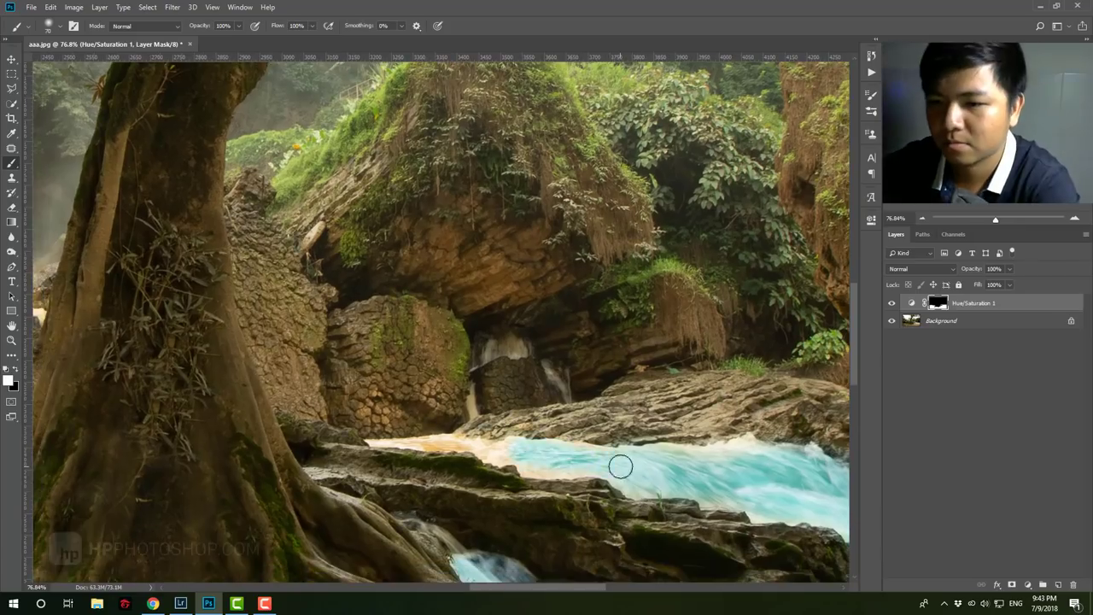
key(z)
drag(621, 465, 480, 346)
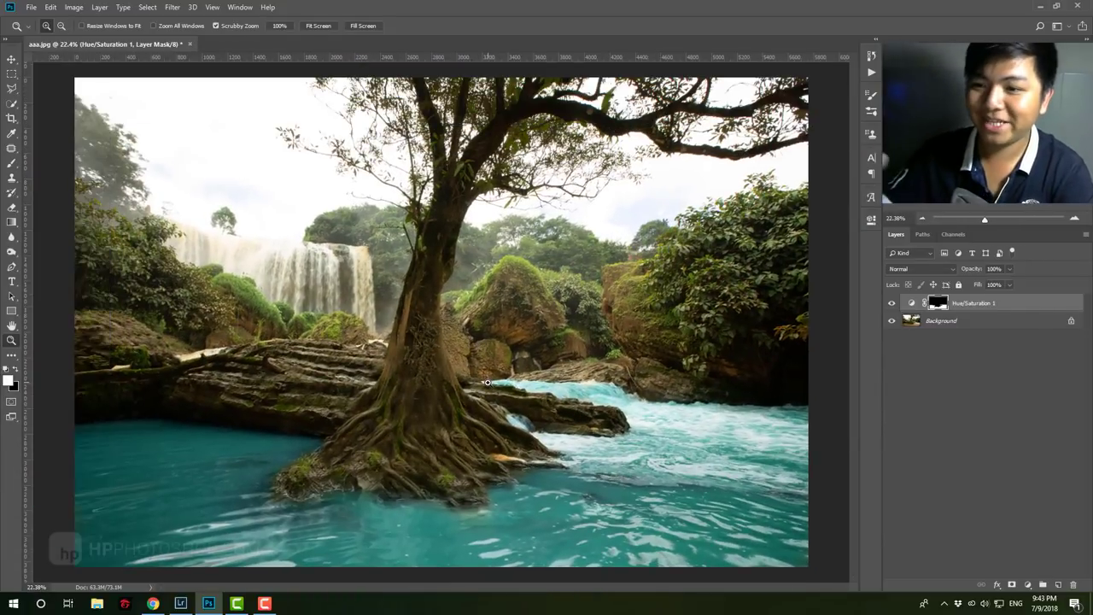
click(893, 304)
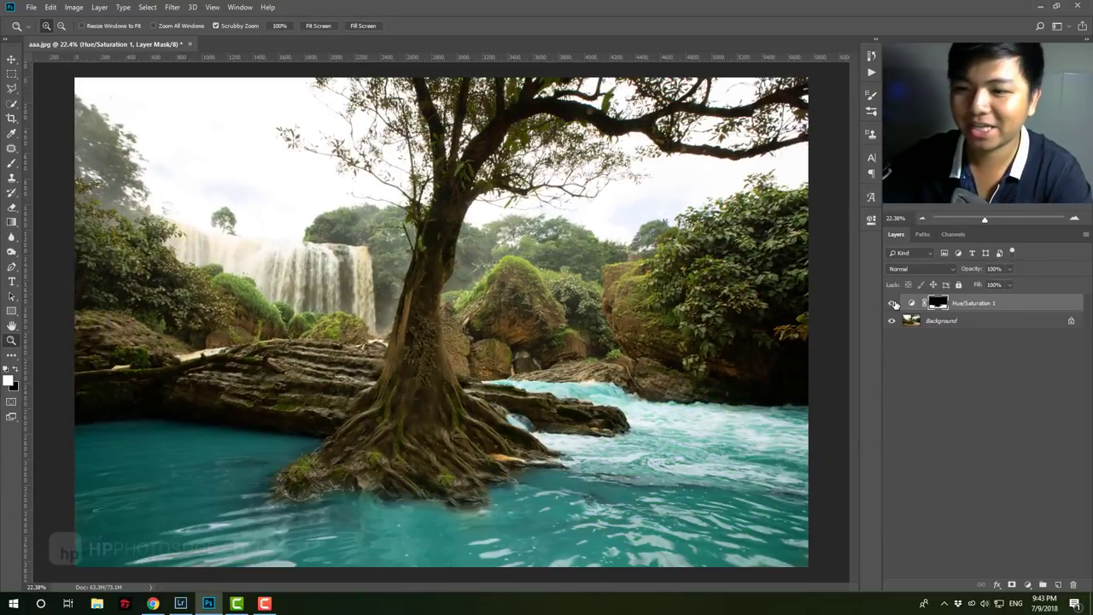
click(893, 304)
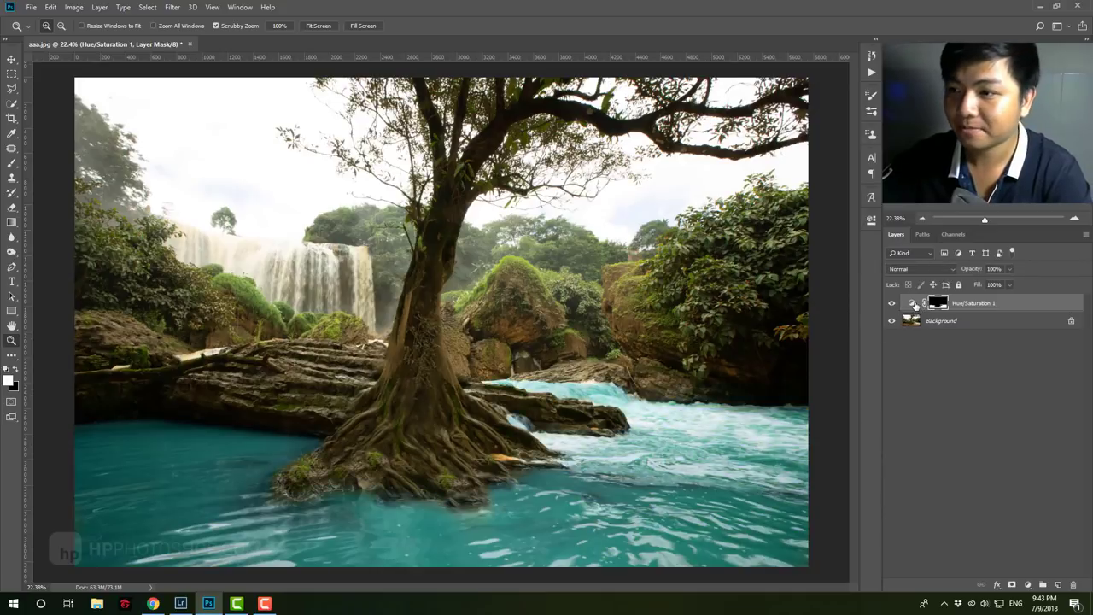
double_click(914, 305)
click(735, 267)
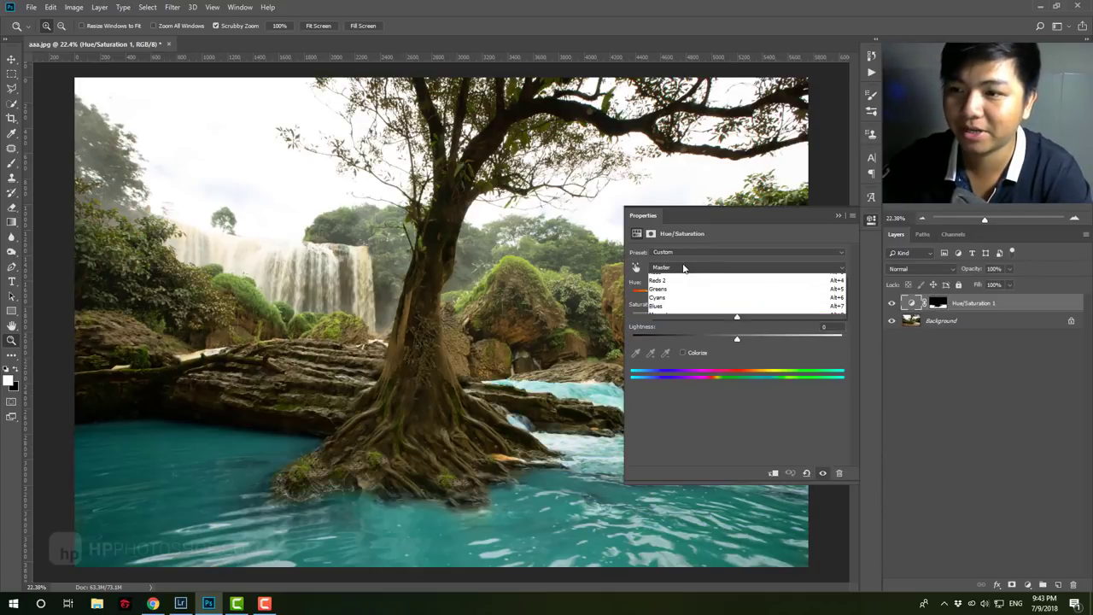
click(684, 301)
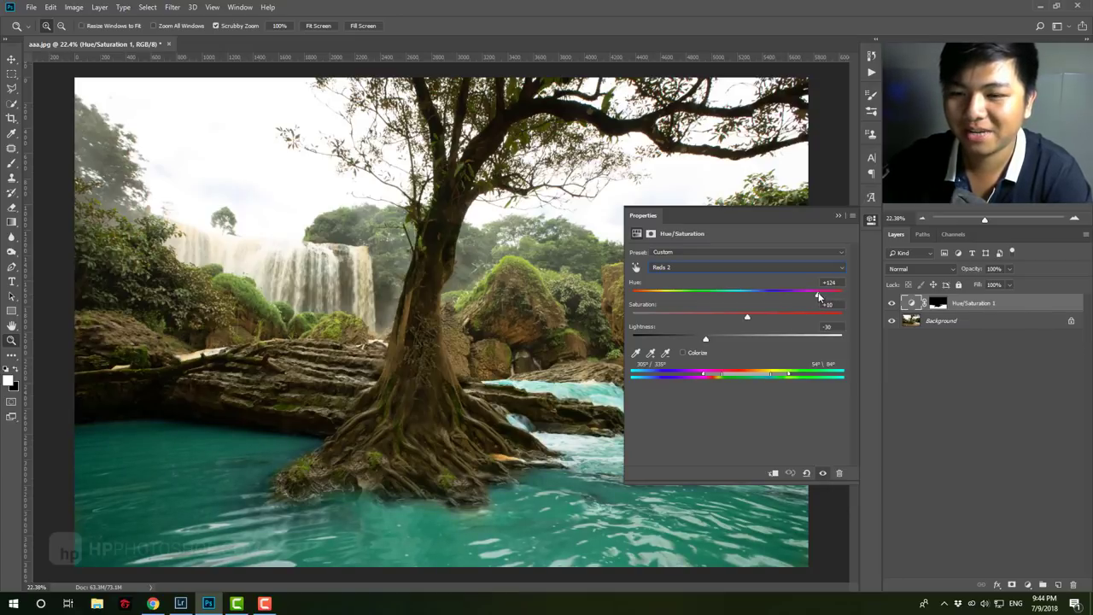
click(837, 215)
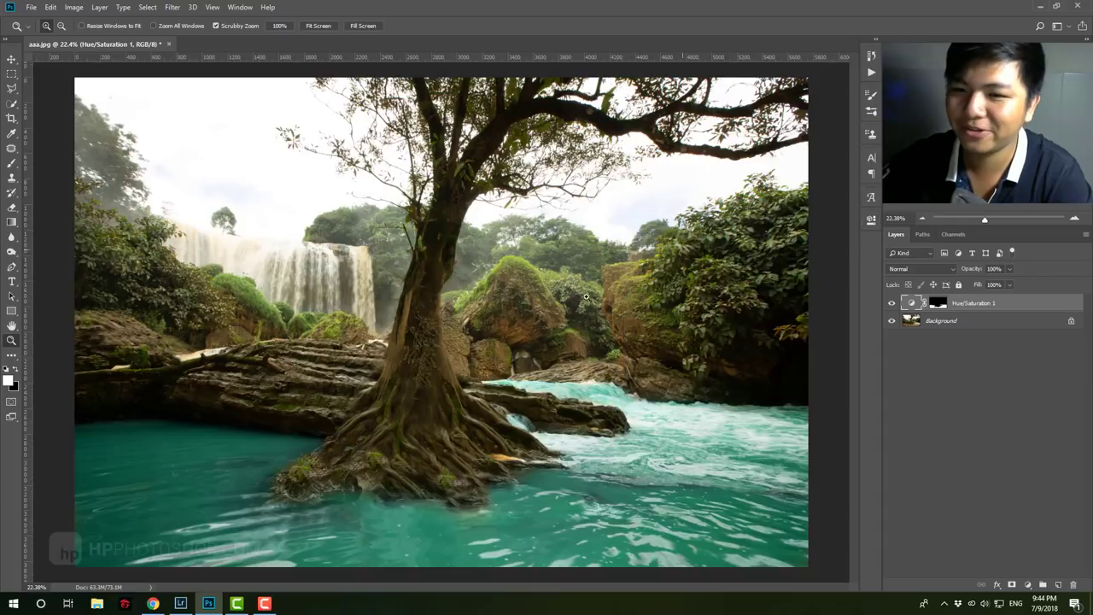
alt+click(536, 383)
drag(541, 364, 390, 426)
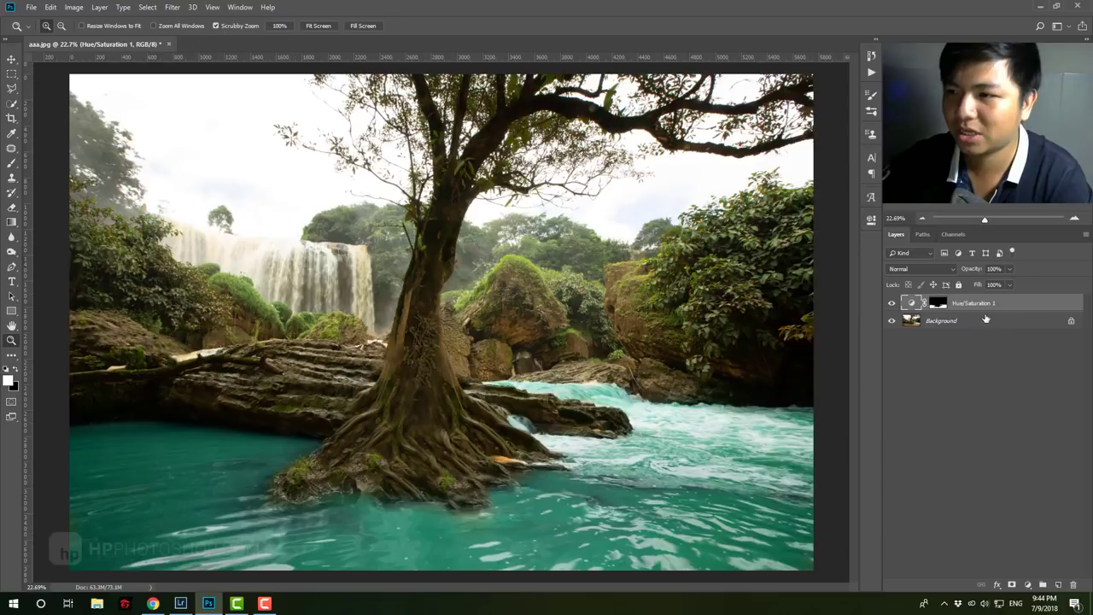
Add a Brightness/Contrast layer with Brightness -33 and Contrast 47.
click(1027, 585)
click(1038, 424)
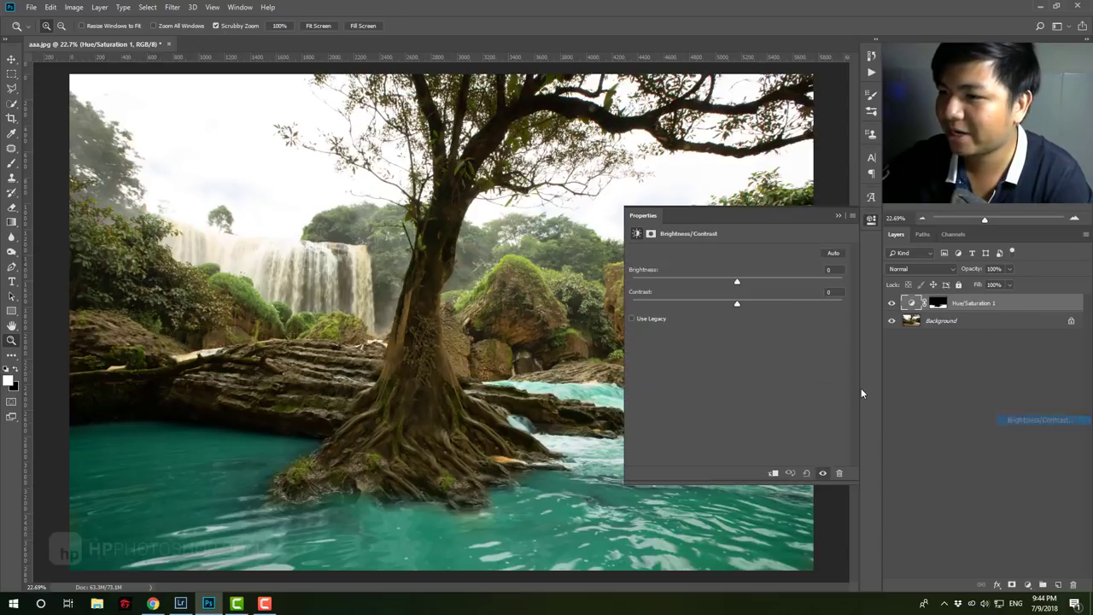
mouse_move(731, 285)
mouse_down()
mouse_move(714, 284)
mouse_move(787, 300)
mouse_up()
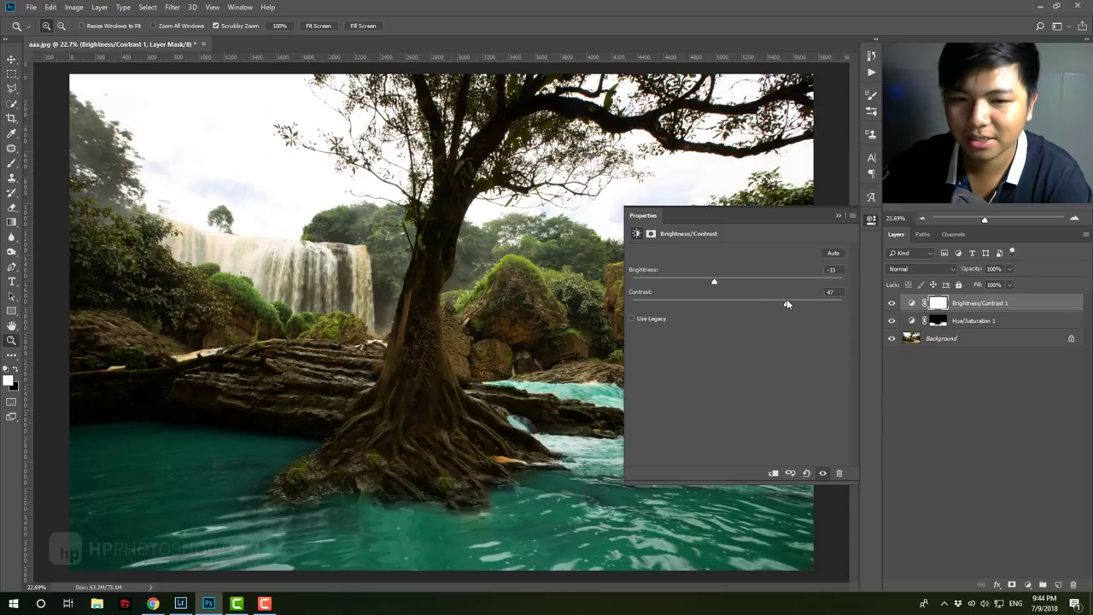
click(839, 216)
Set the layer's blend mode to Luminosity, compare it on and off, and invert its mask to black.
click(943, 269)
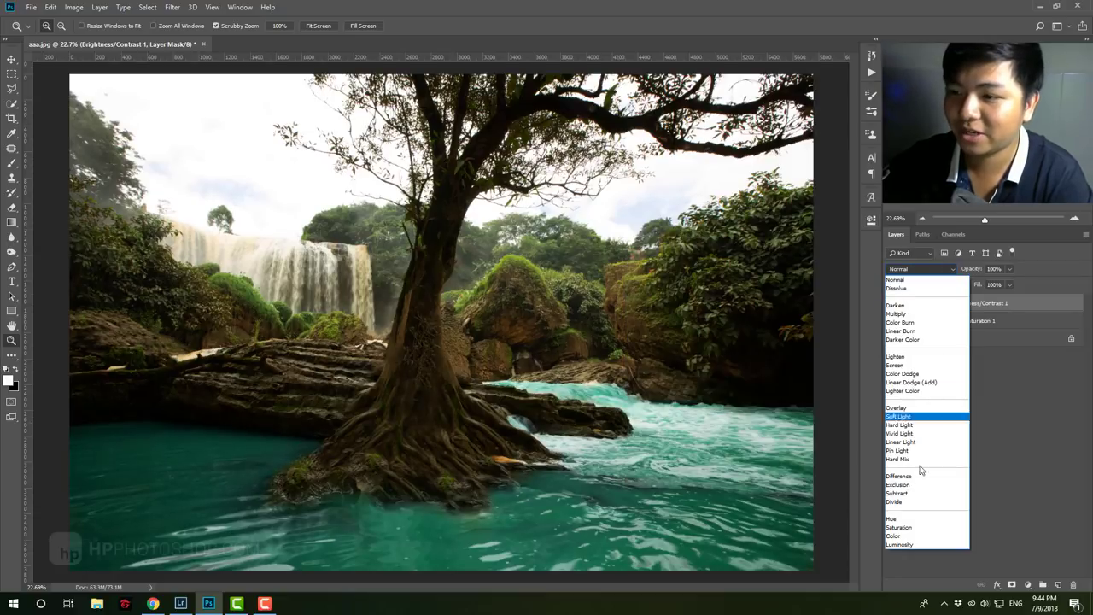
click(912, 536)
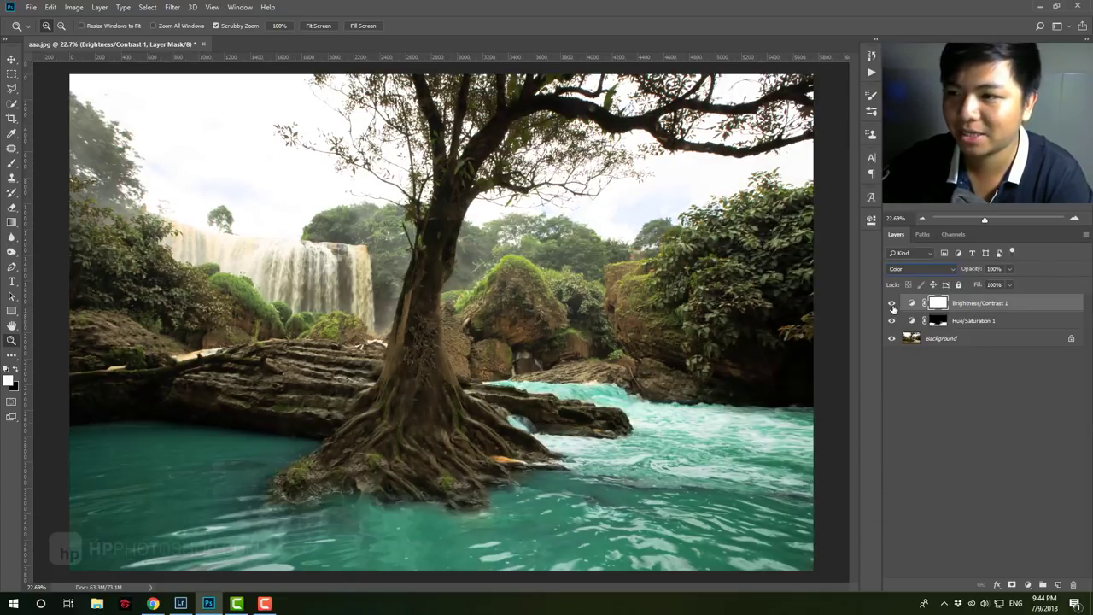
click(933, 272)
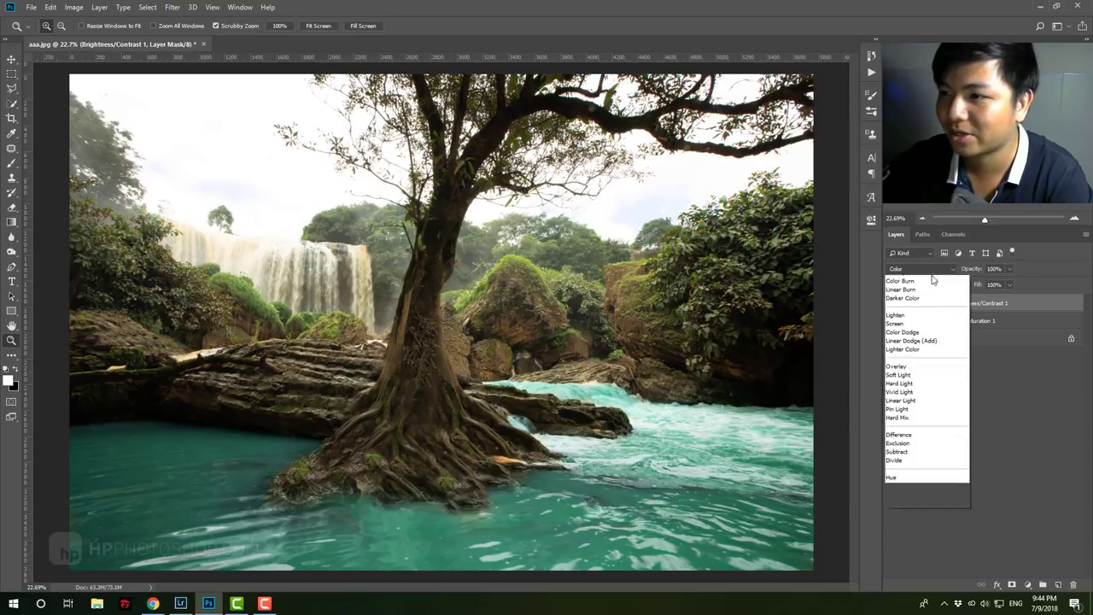
click(916, 541)
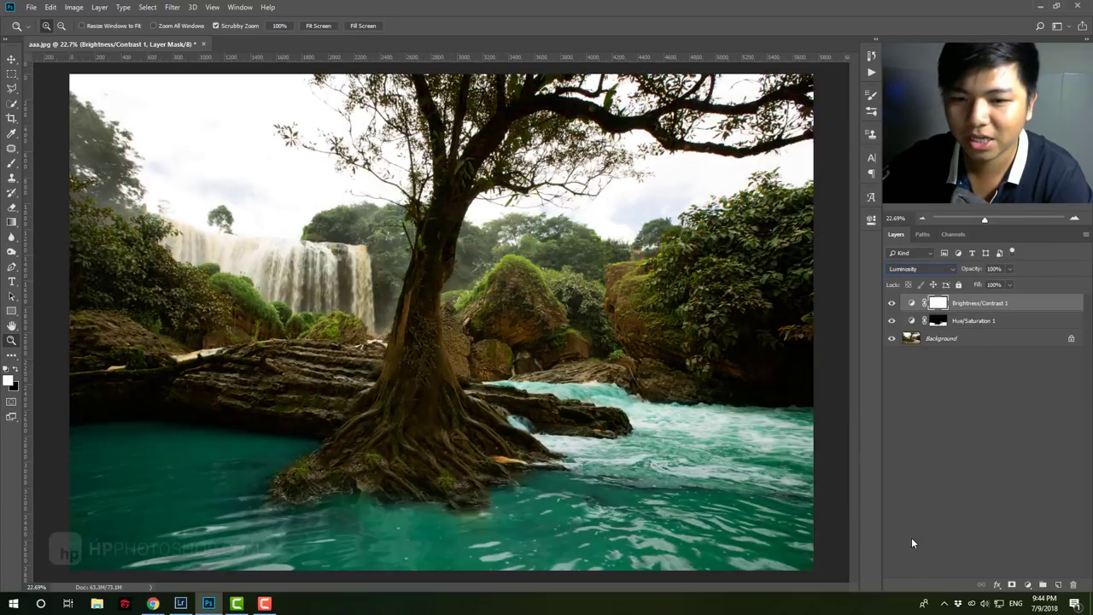
click(892, 303)
click(892, 303)
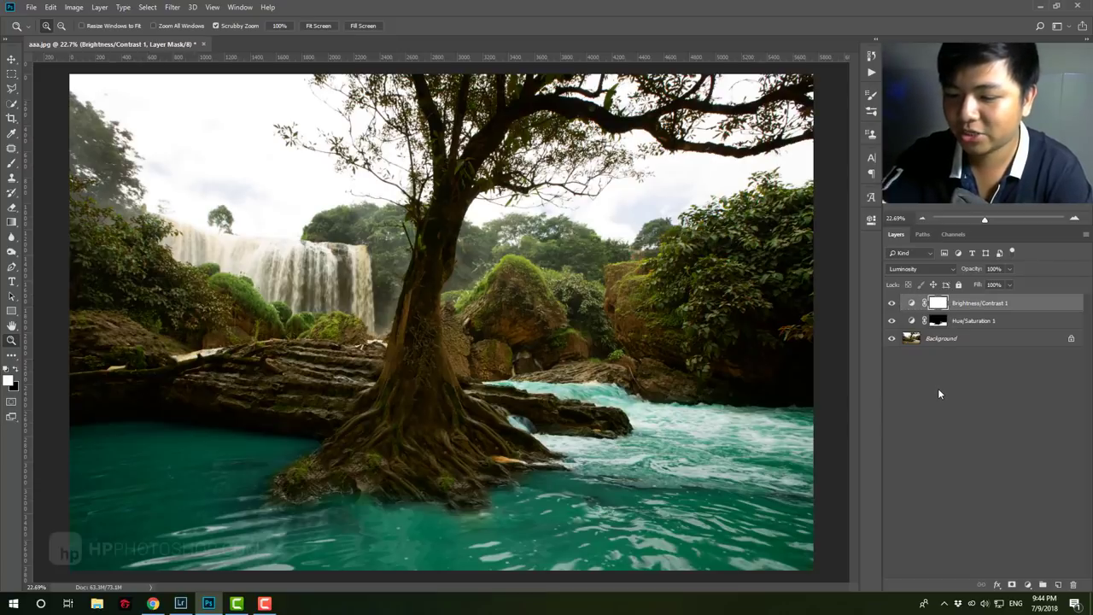
key(ctrl+i)
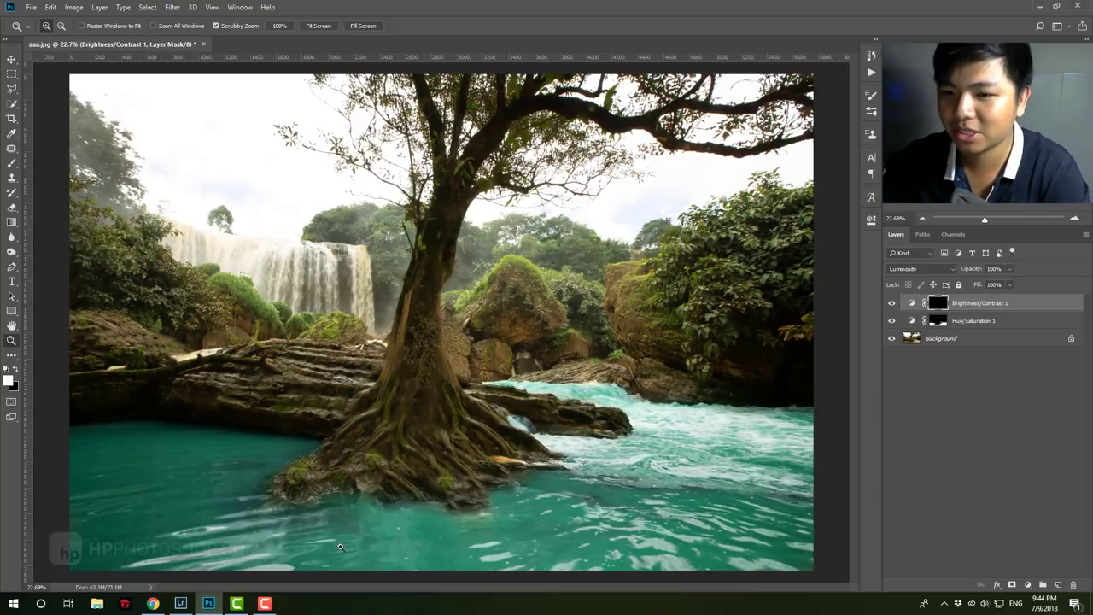
With a 40%-opacity brush around 900 px, paint darkening onto the lower-left water and right-hand rocks.
key(b)
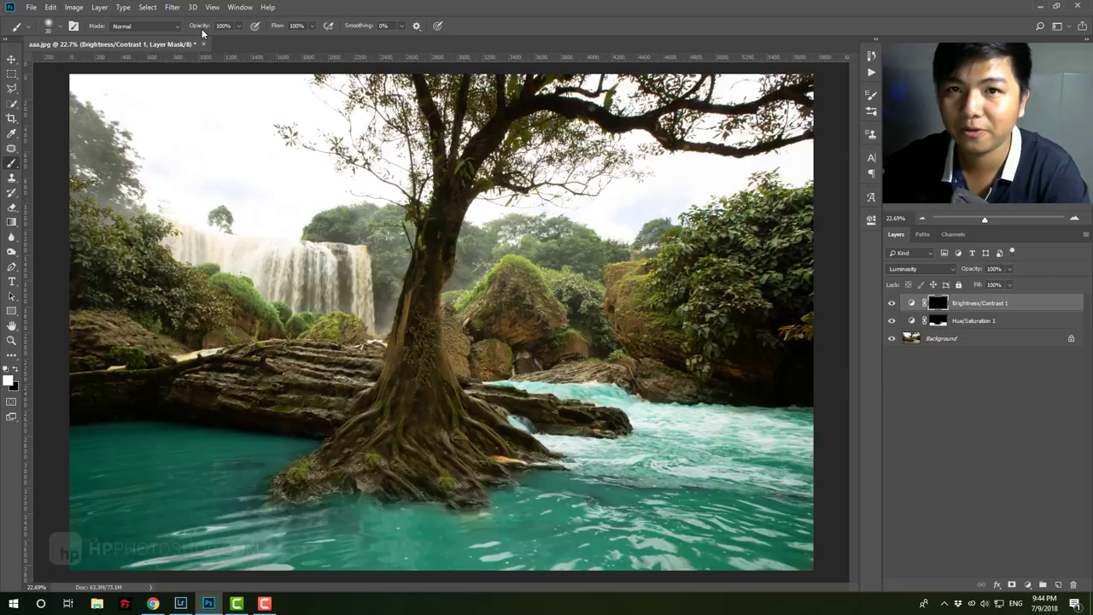
drag(204, 31, 167, 34)
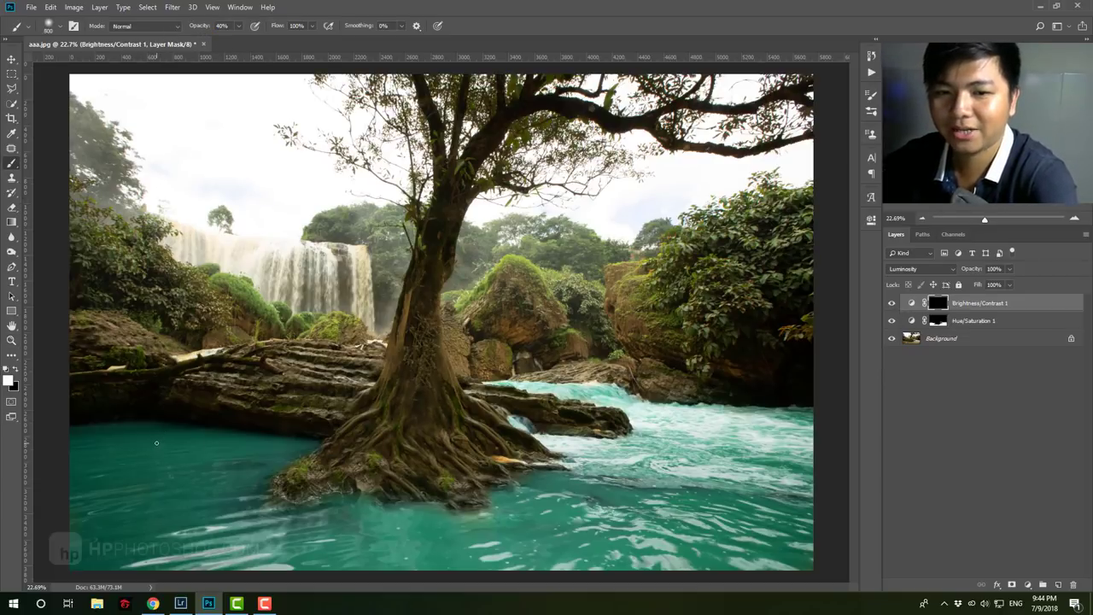
key(bracketright)
key(bracketright)
key(bracketright)
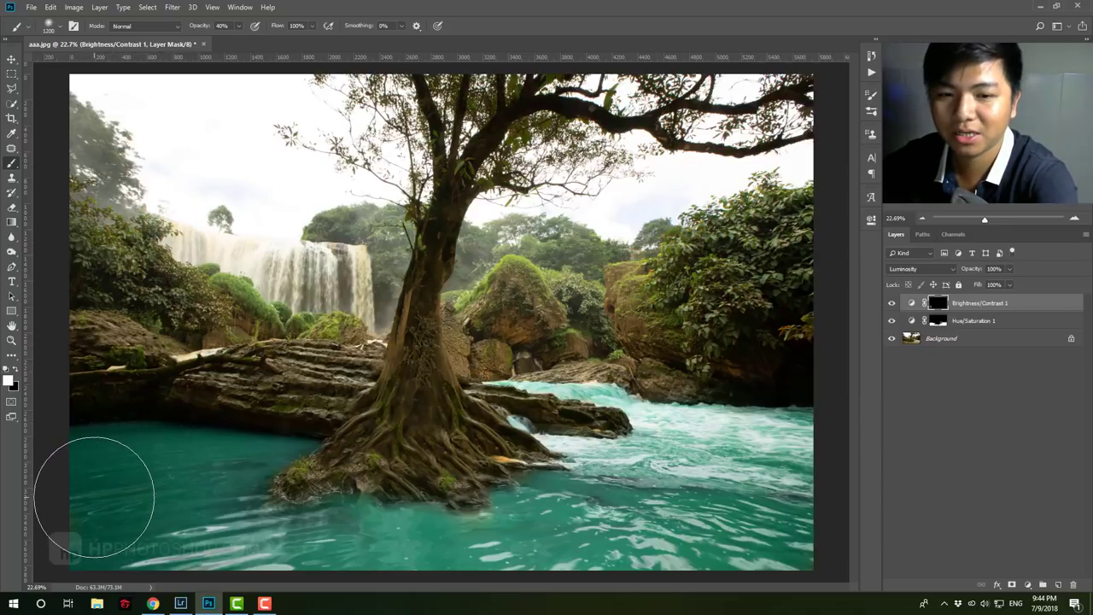
key(bracketleft)
key(bracketleft)
key(bracketleft)
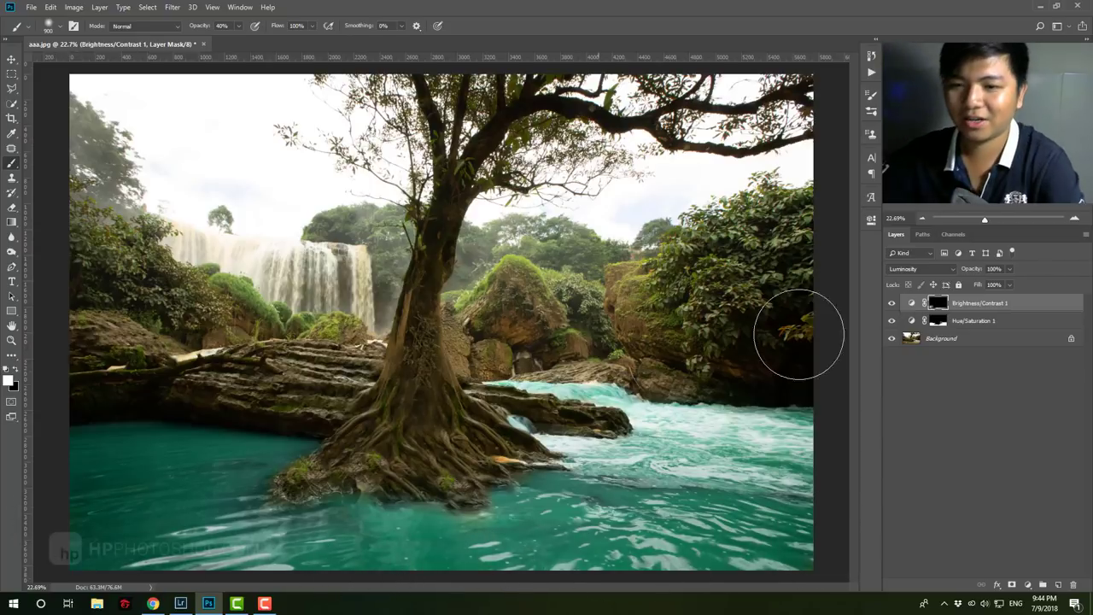
key(z)
drag(651, 320, 470, 351)
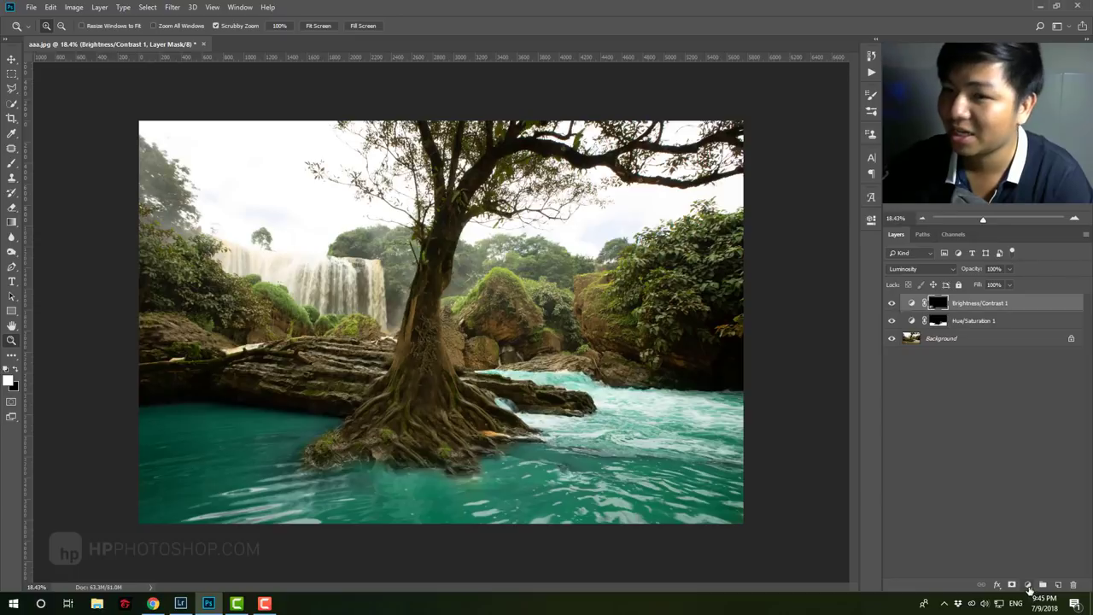
click(1027, 585)
click(1035, 476)
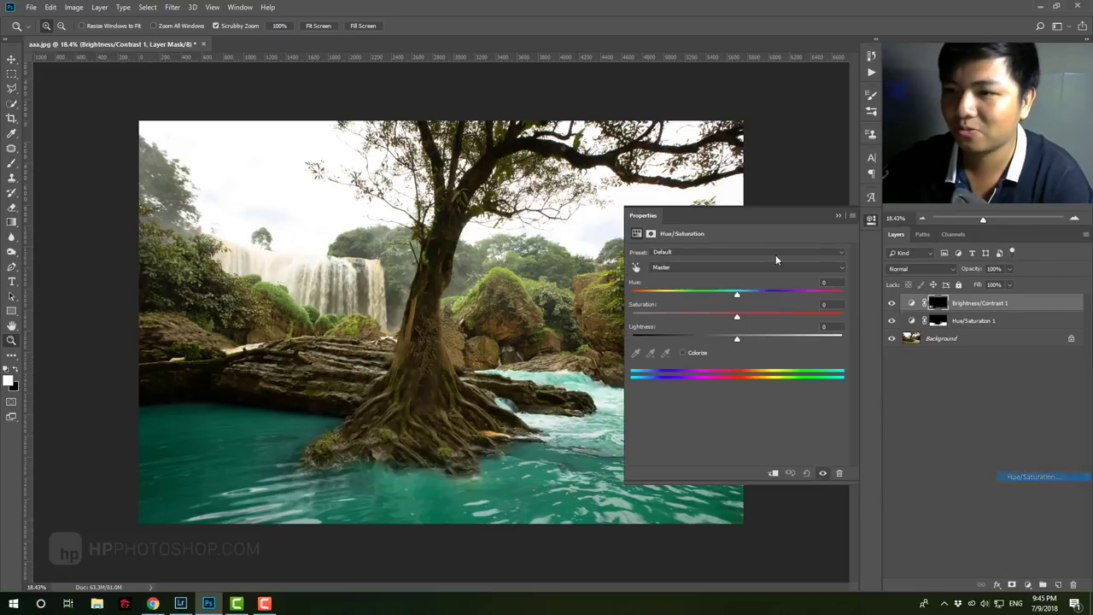
click(696, 268)
click(697, 295)
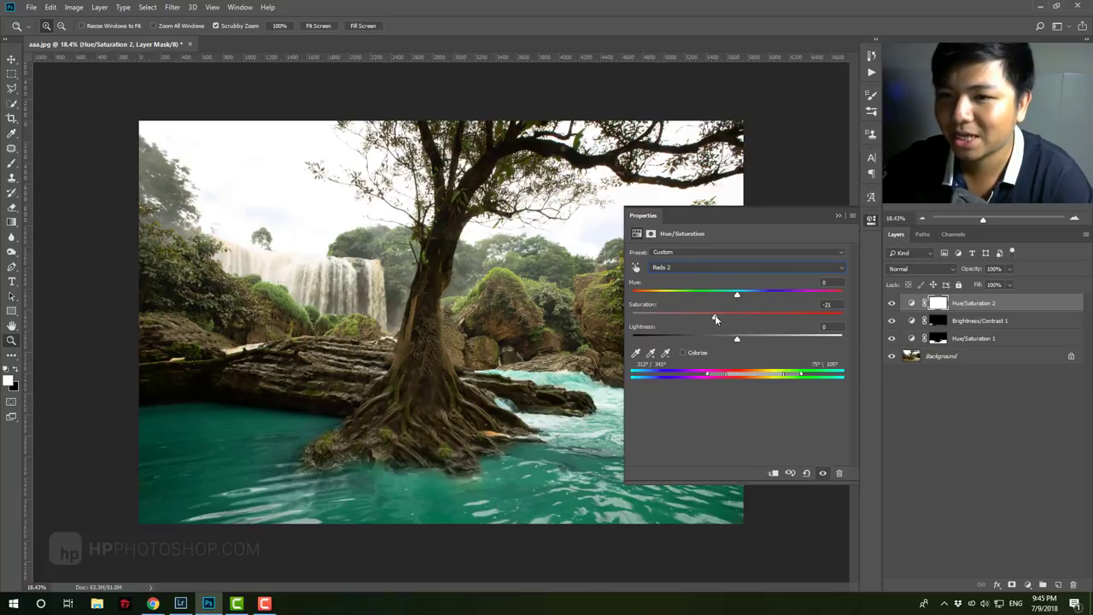
drag(720, 318, 759, 339)
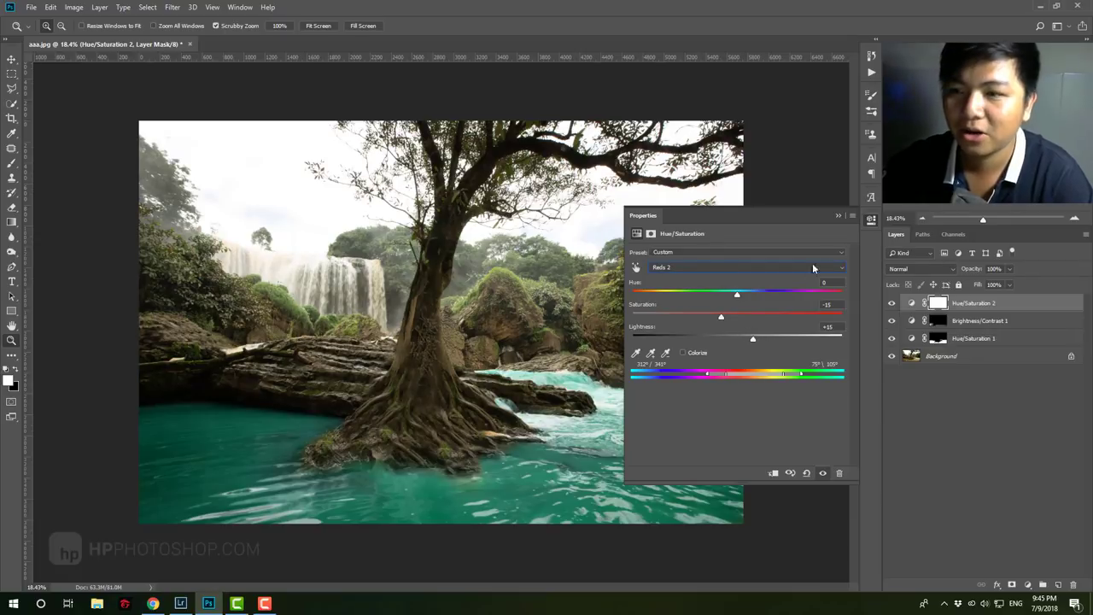
click(838, 216)
key(Delete)
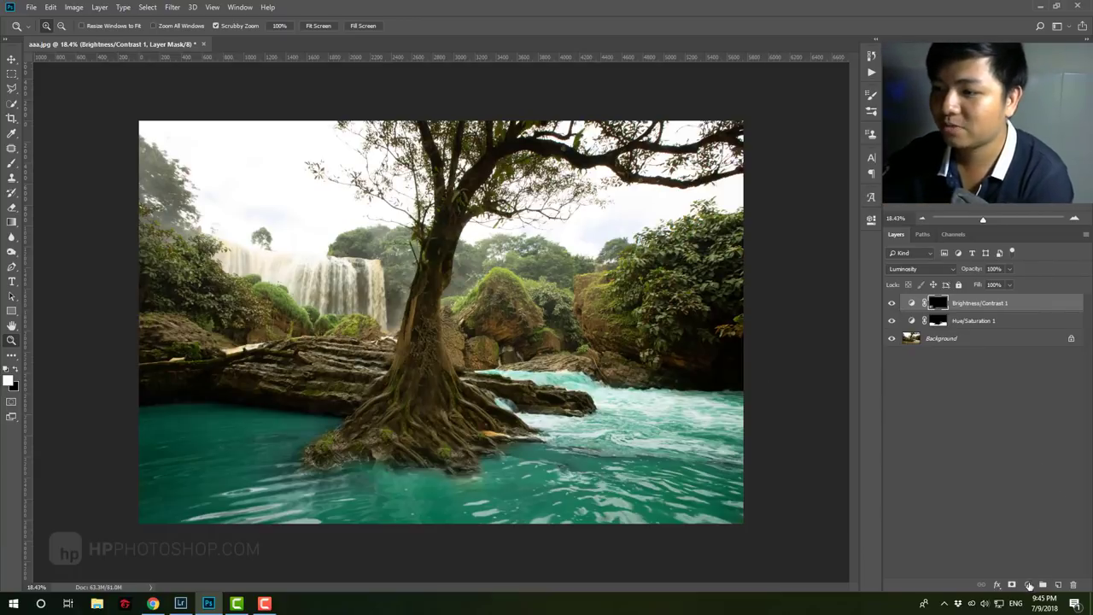
Add a Selective Color layer whose Yellows range has Black -37% and Yellow -27%.
click(1027, 584)
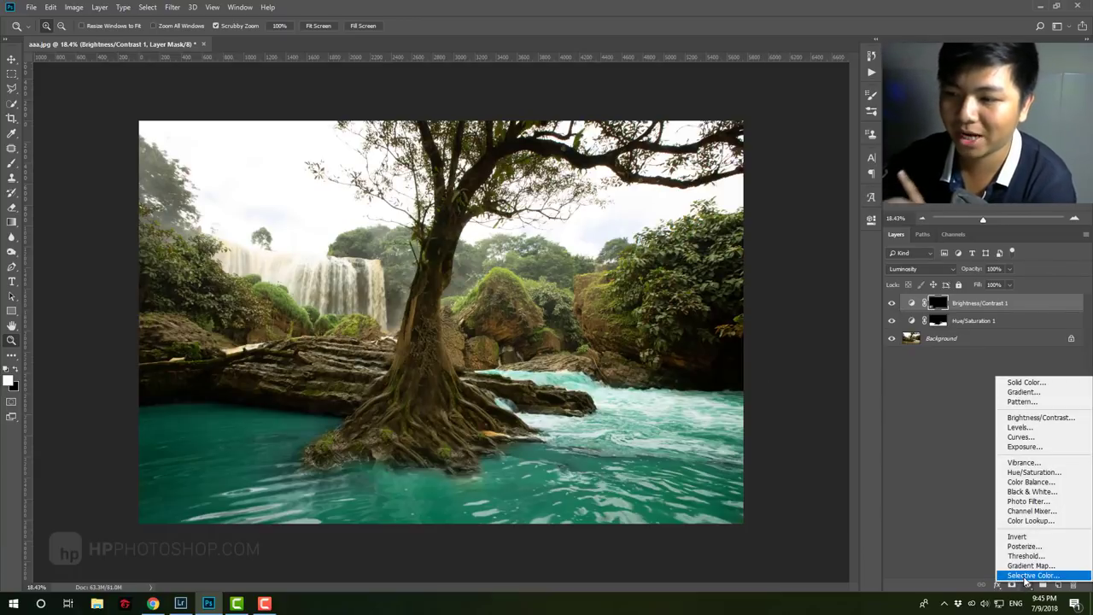
click(1027, 576)
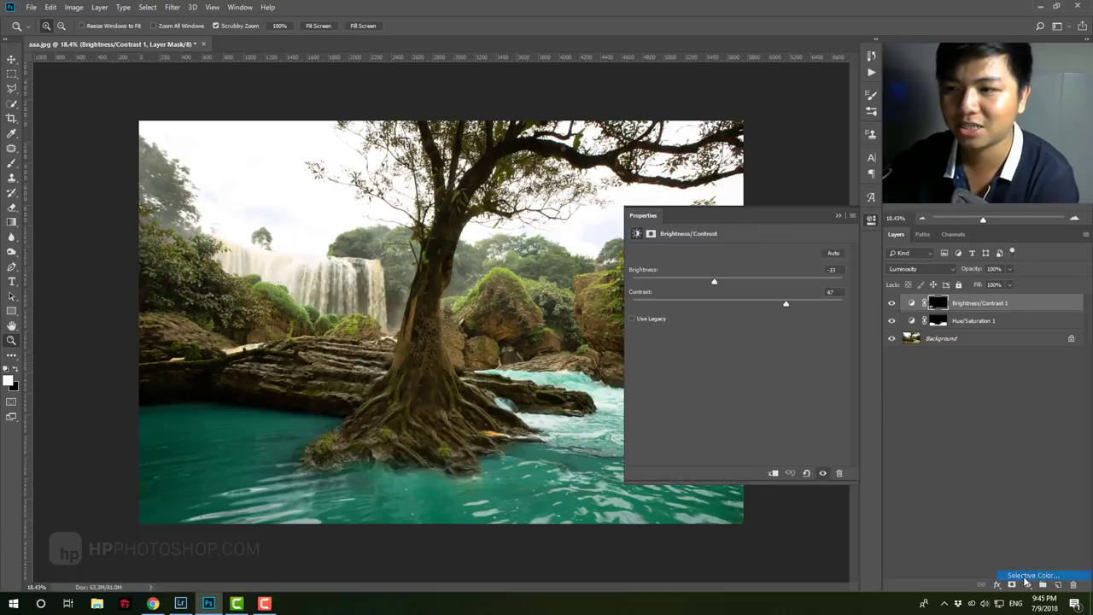
click(700, 265)
click(694, 285)
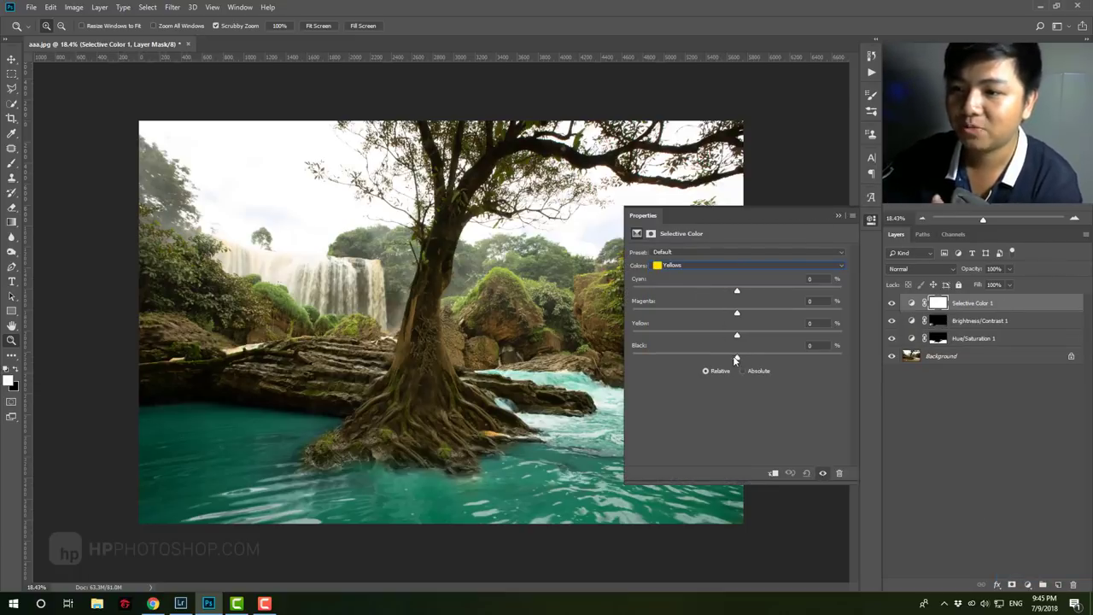
drag(737, 357, 699, 360)
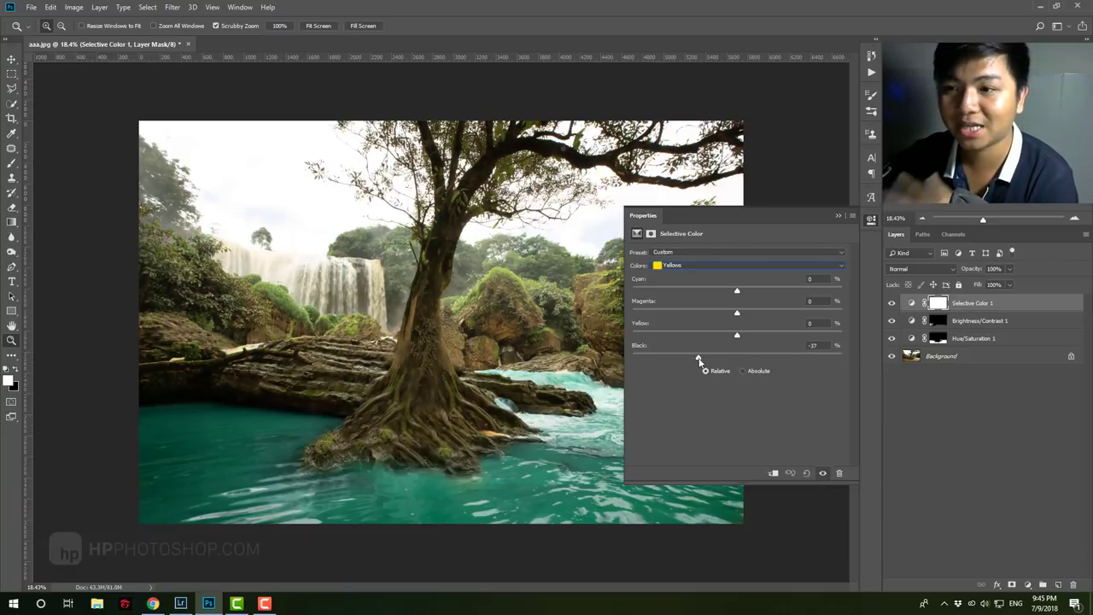
drag(737, 337, 733, 336)
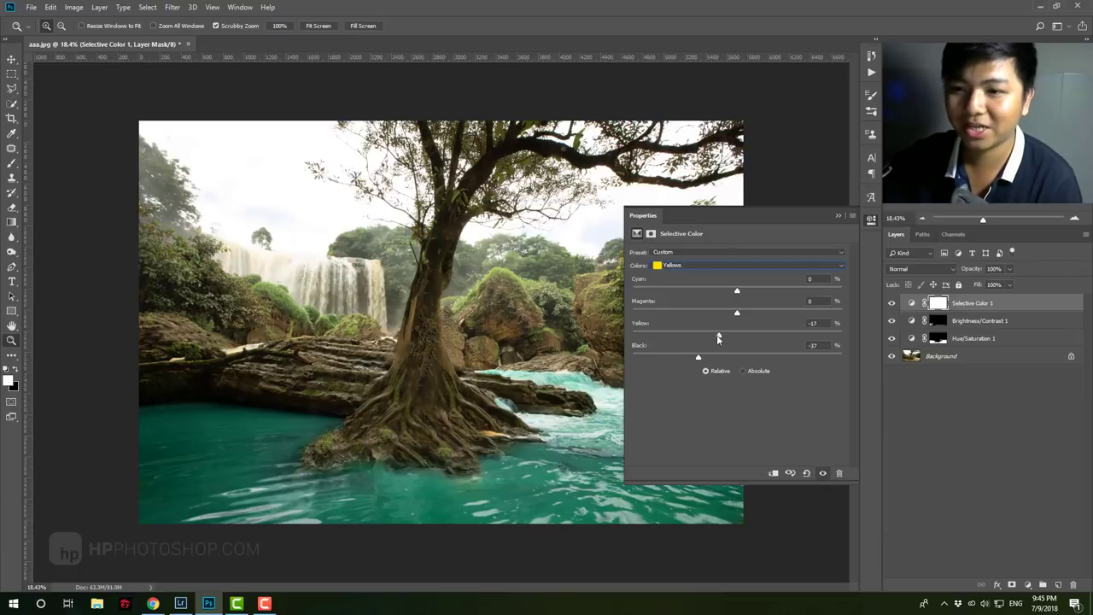
click(838, 215)
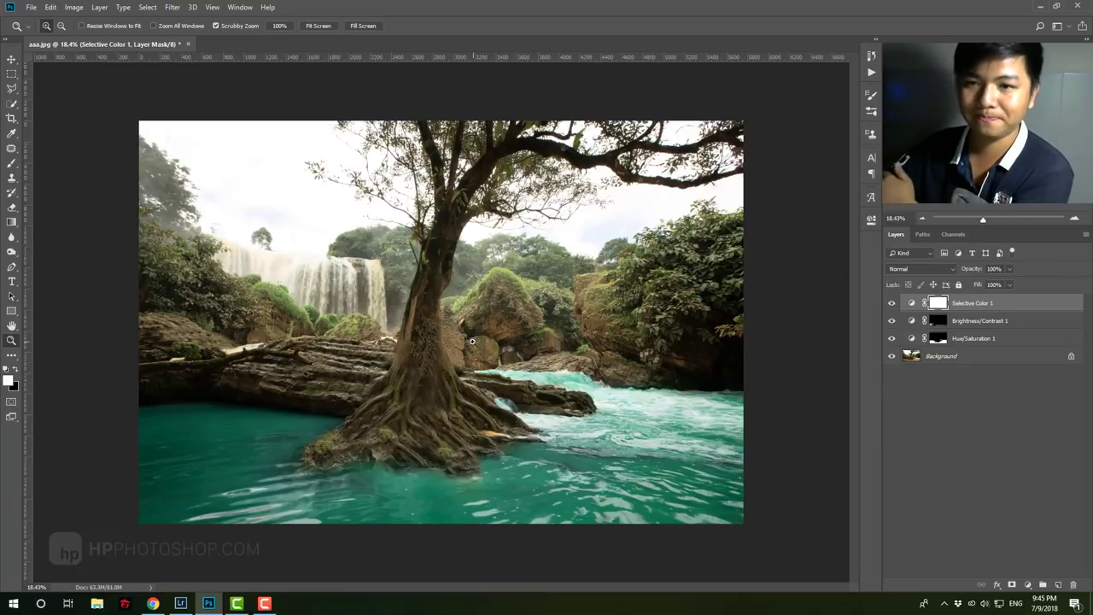
mouse_move(529, 384)
mouse_down()
mouse_move(413, 358)
mouse_move(399, 271)
mouse_up()
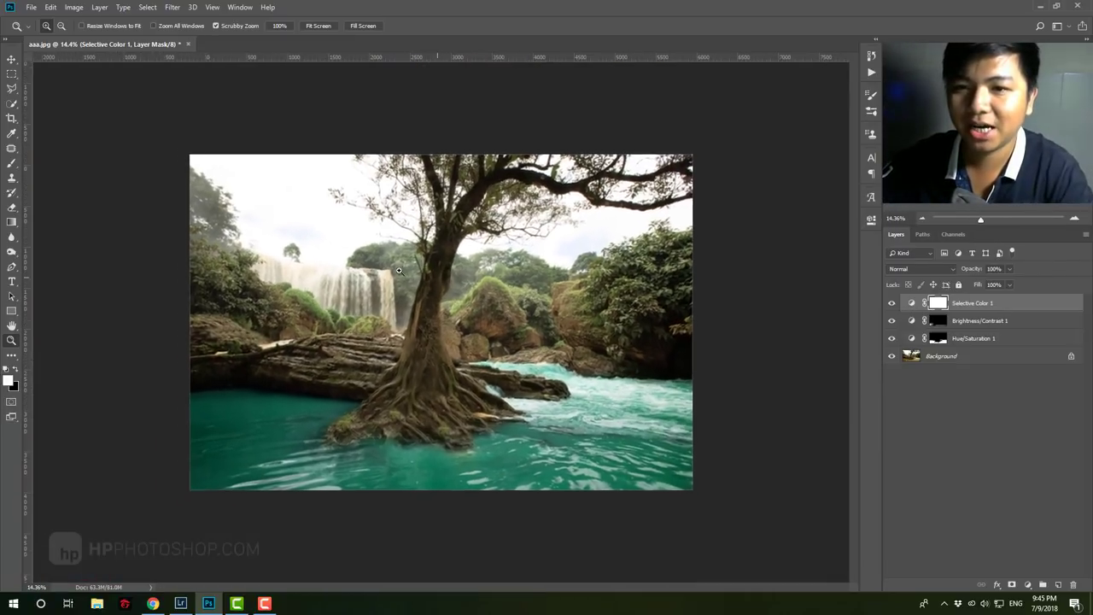
click(399, 271)
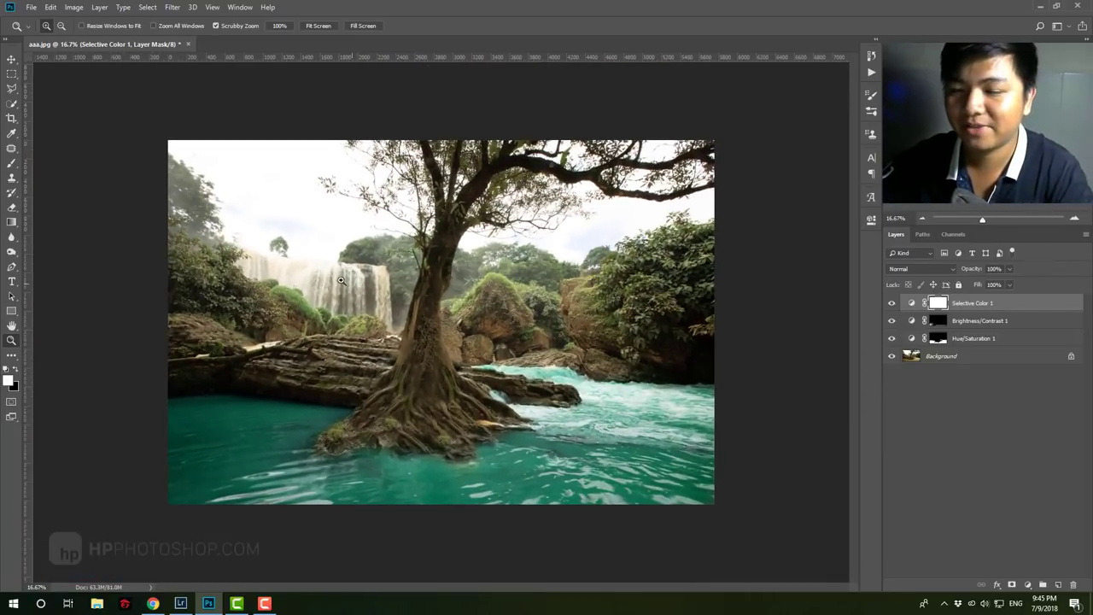
drag(341, 281, 352, 282)
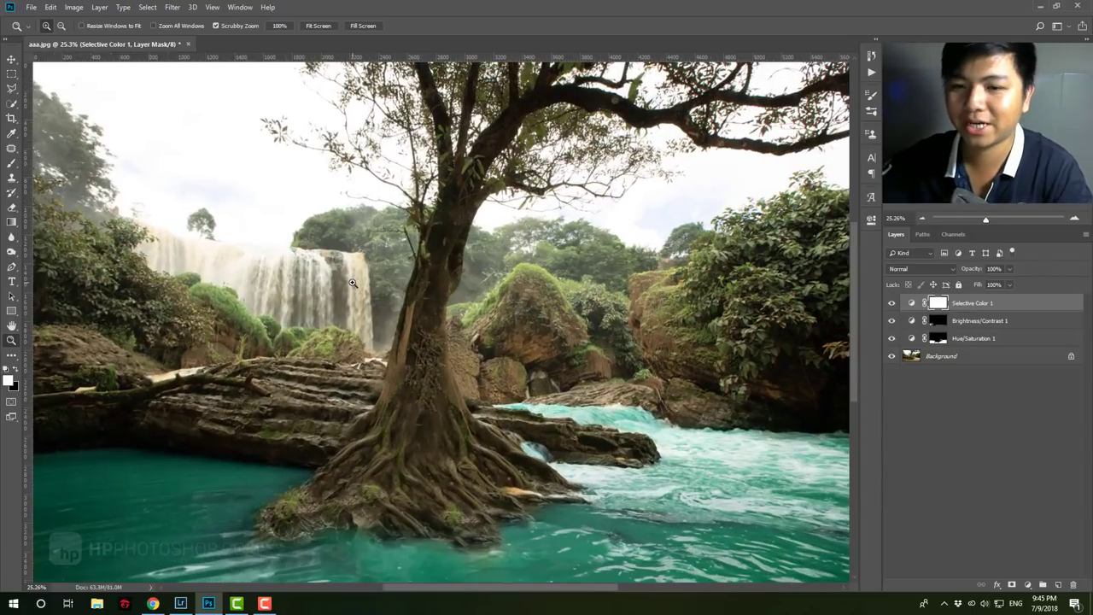
drag(425, 363, 384, 476)
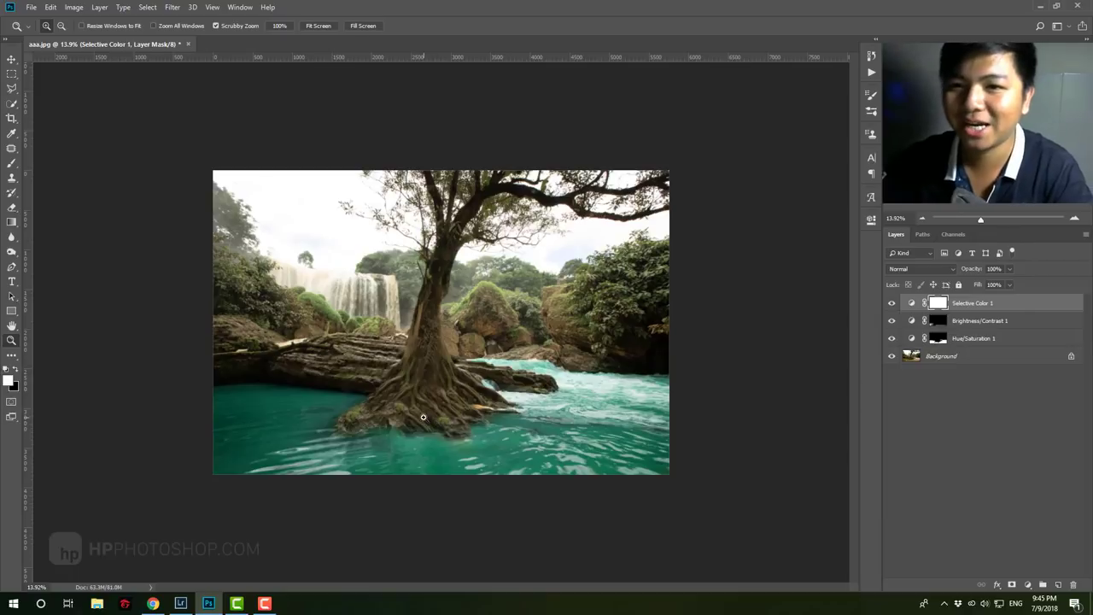
key(ctrl+plus)
drag(398, 387, 464, 390)
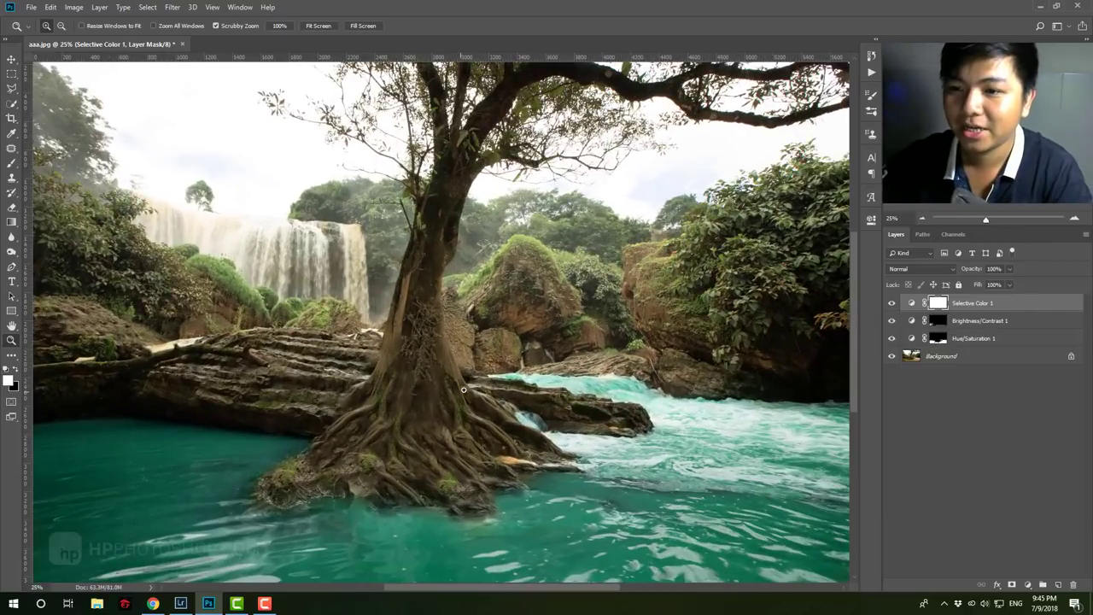
key(ctrl+0)
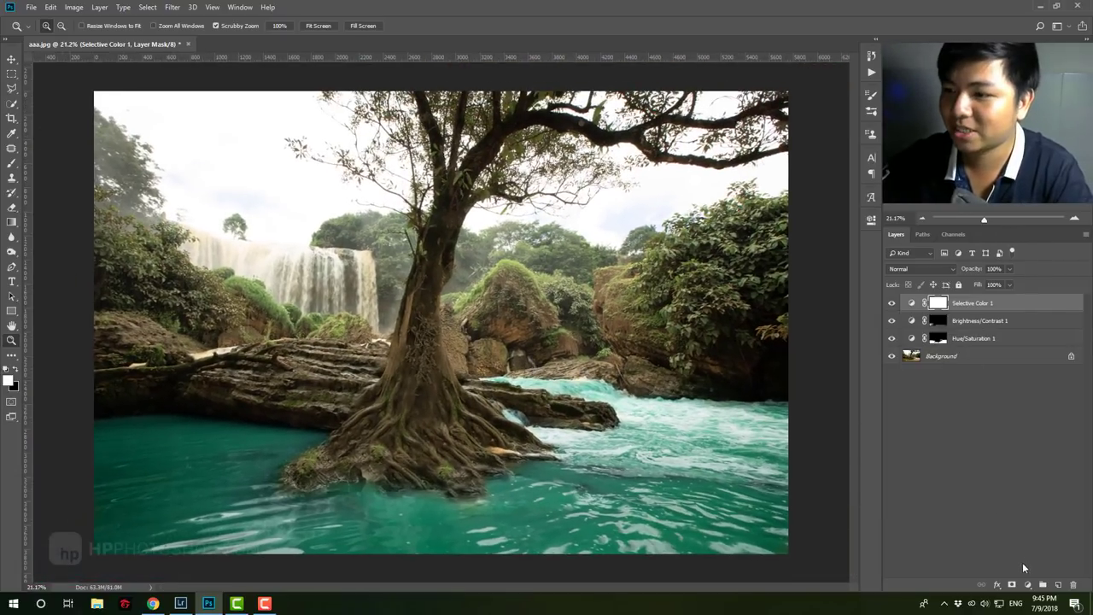
click(1028, 584)
Add a white Color Fill layer in Color blend mode at 72% opacity.
click(1025, 390)
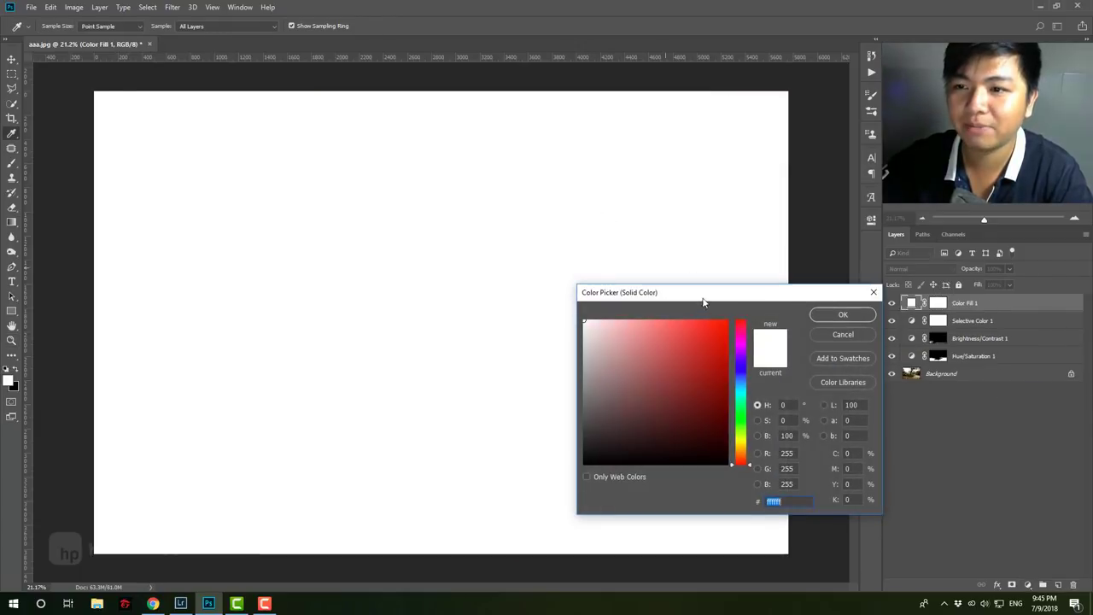
click(825, 317)
click(936, 270)
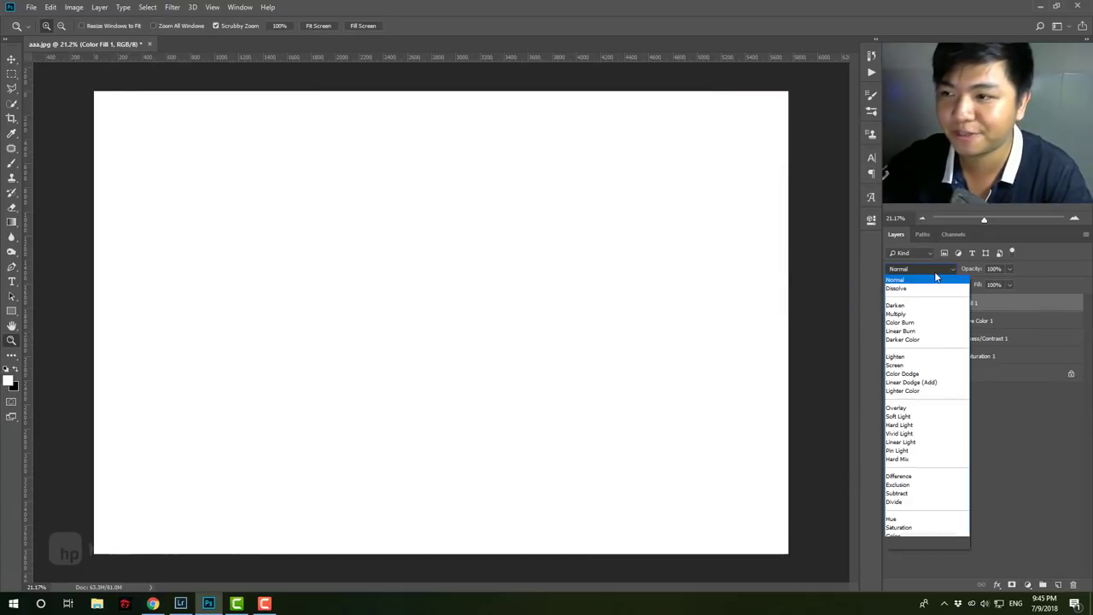
click(897, 535)
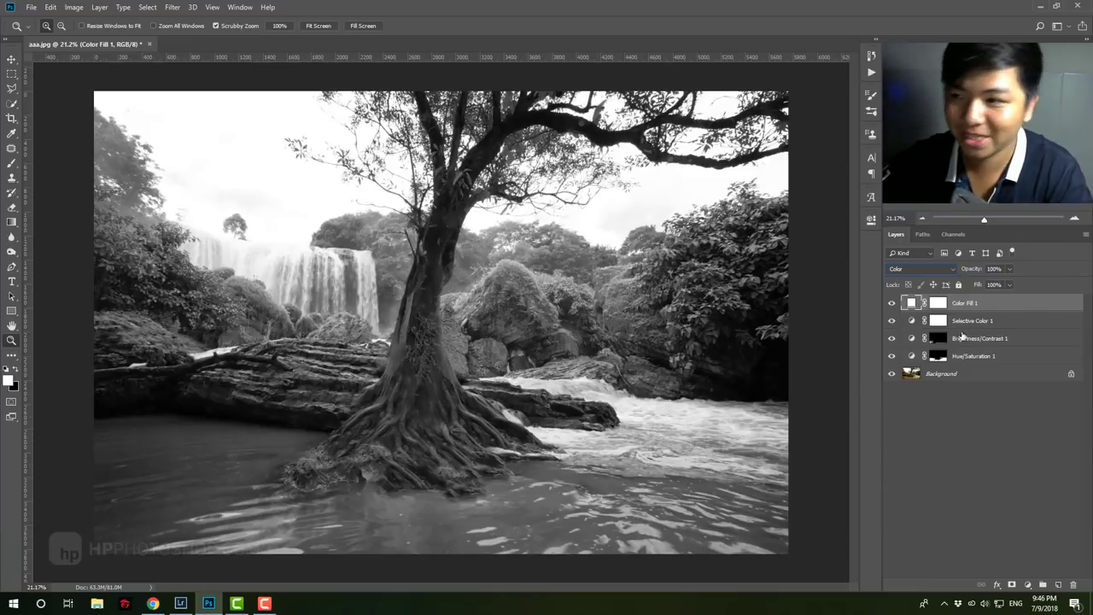
drag(974, 271, 966, 273)
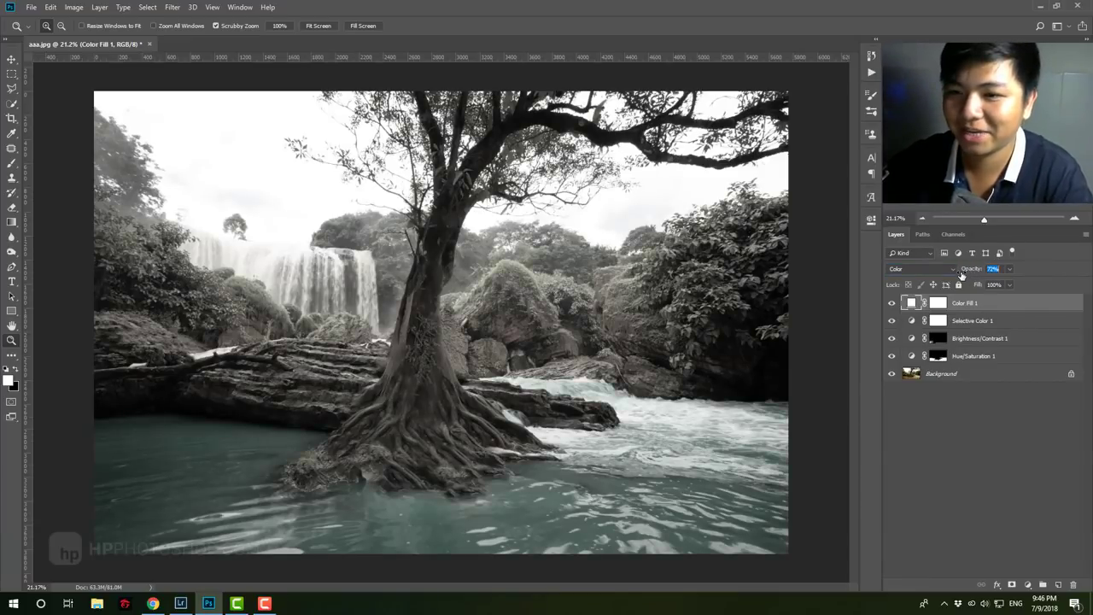
Invert the Color Fill 1 mask to black so the fill is hidden everywhere.
click(939, 305)
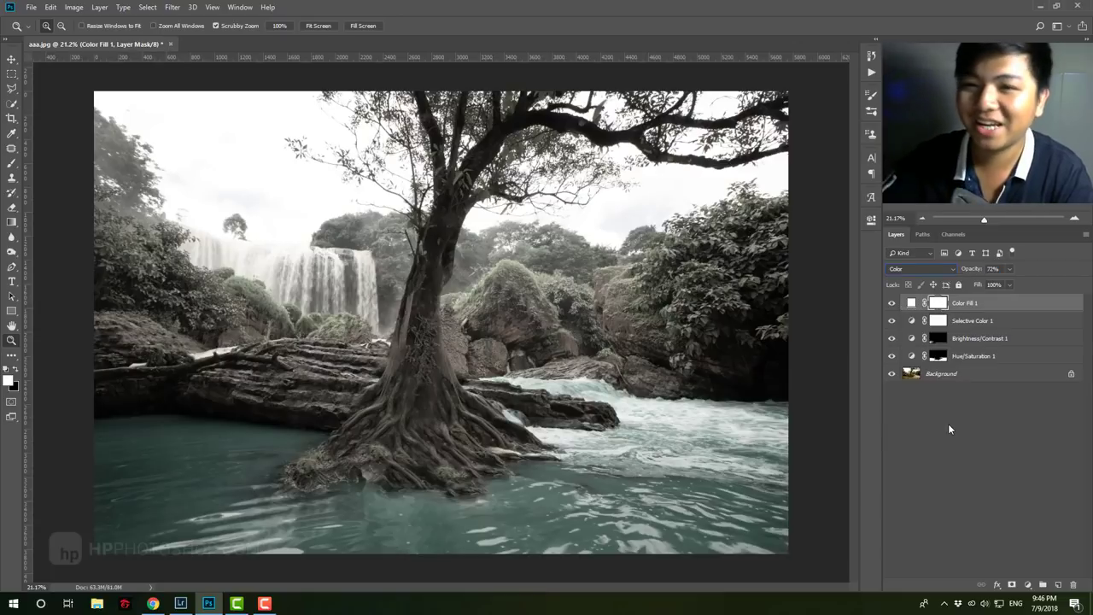
key(ctrl+i)
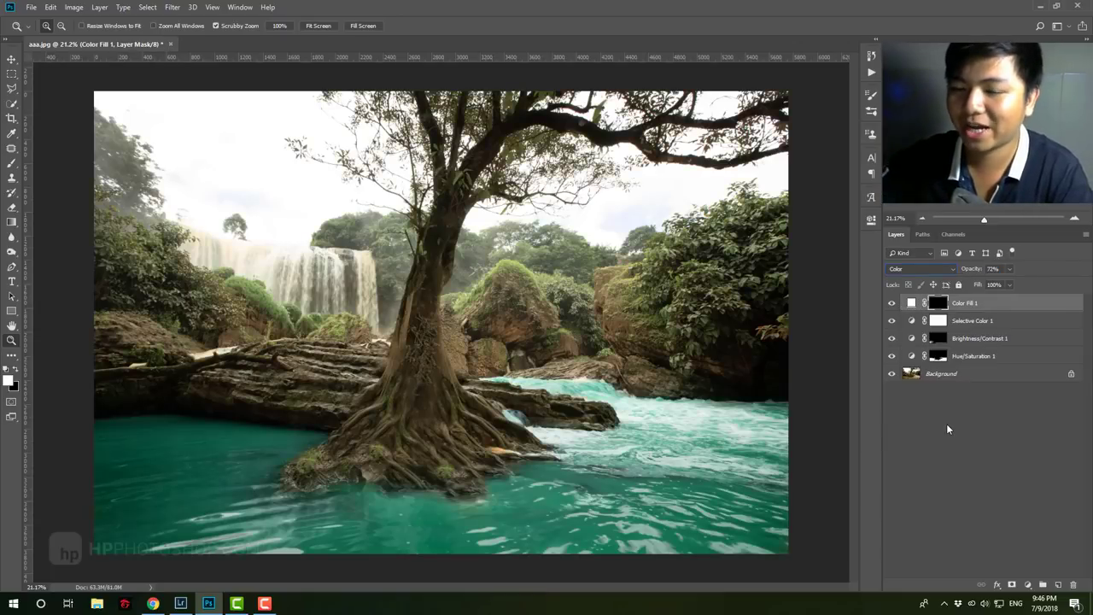
click(11, 162)
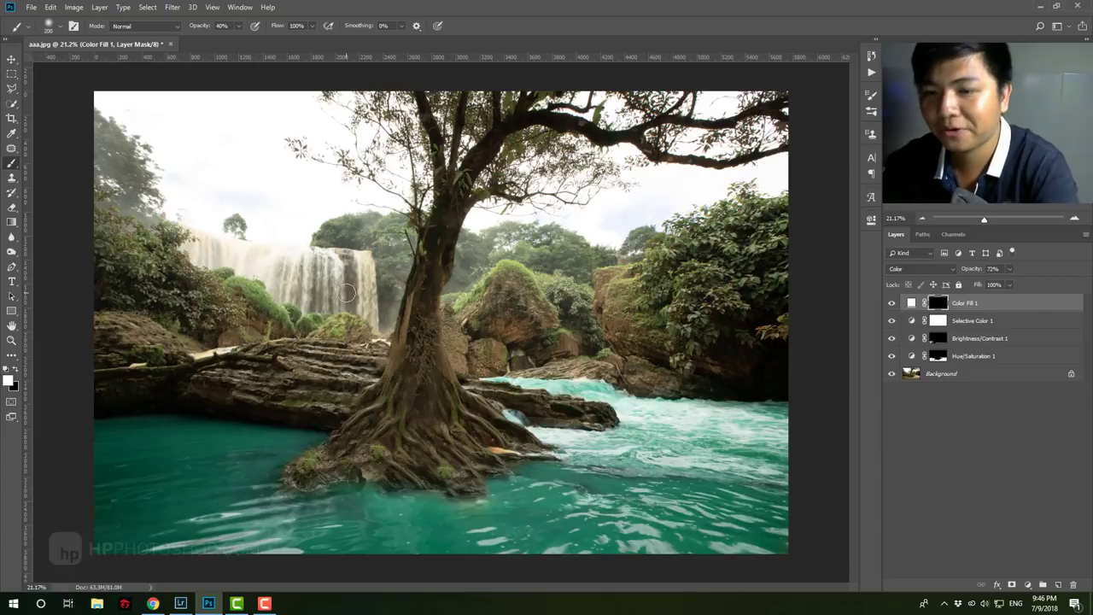
Paint the Color Fill 1 mask over the waterfall with a 125-size brush to neutralize its water.
key(z)
drag(350, 267, 509, 354)
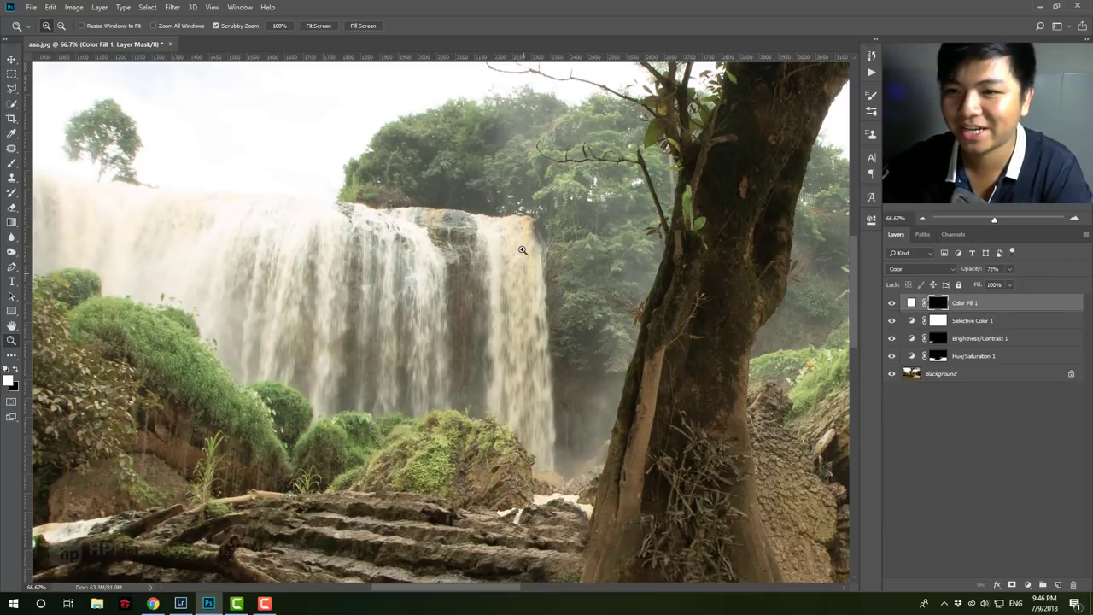
key(b)
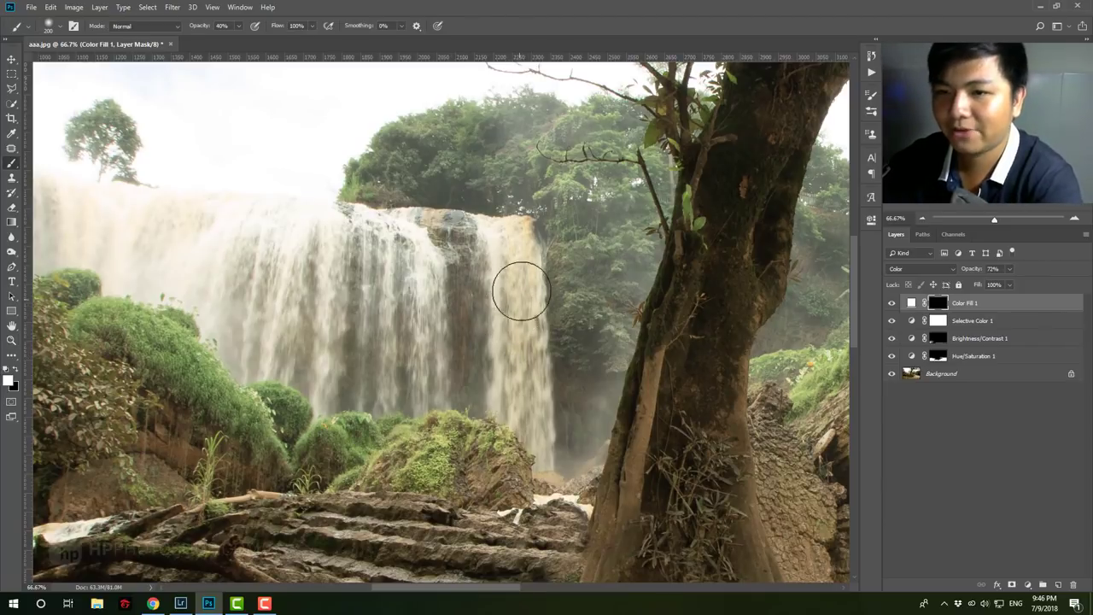
key(bracketleft)
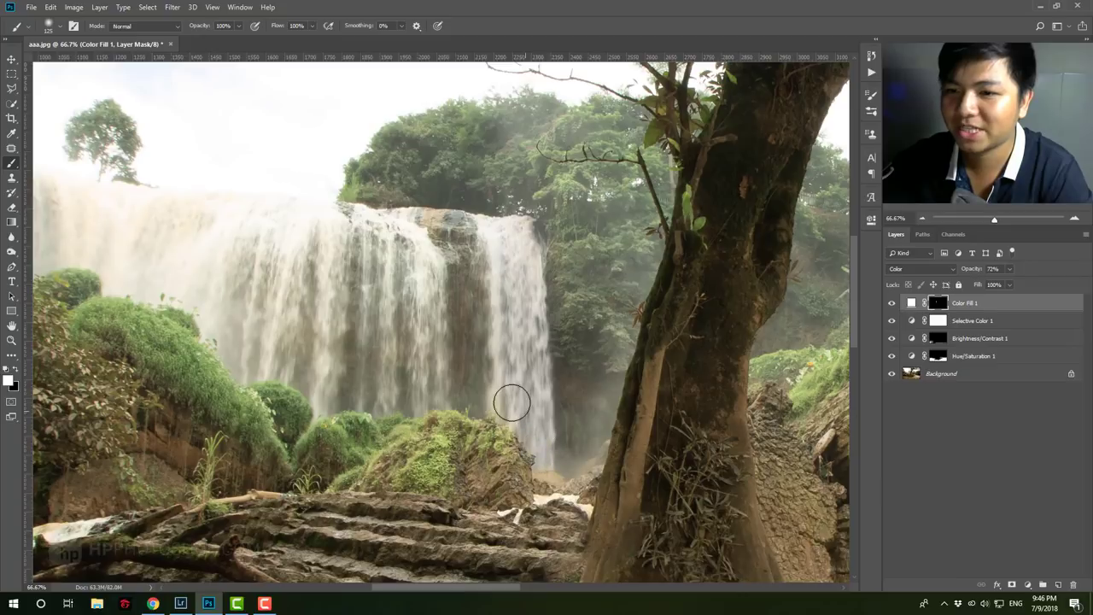
drag(172, 230, 261, 306)
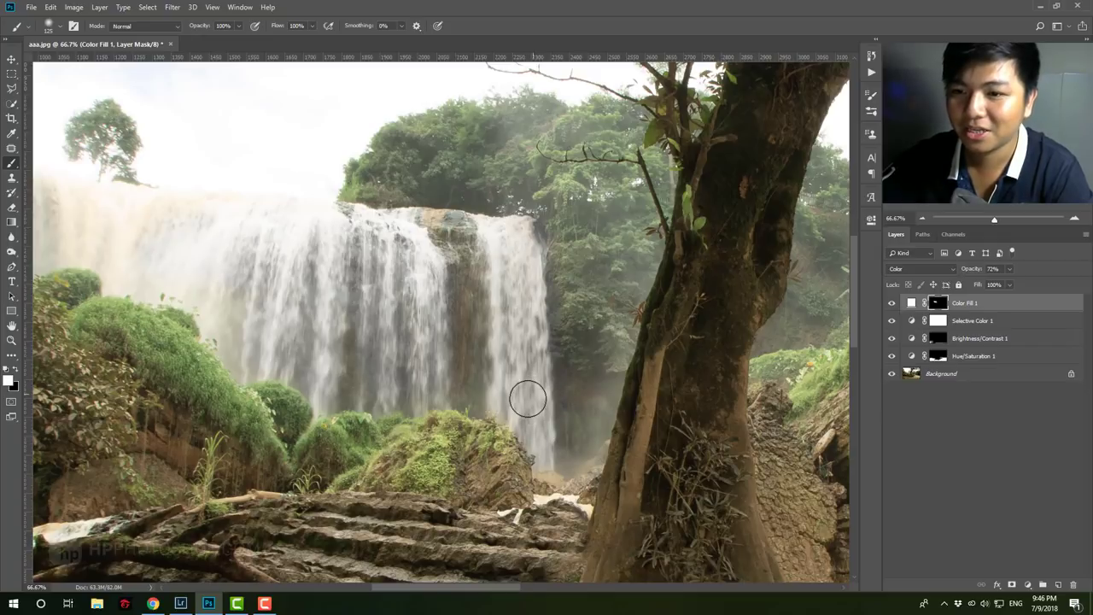
drag(354, 346, 670, 466)
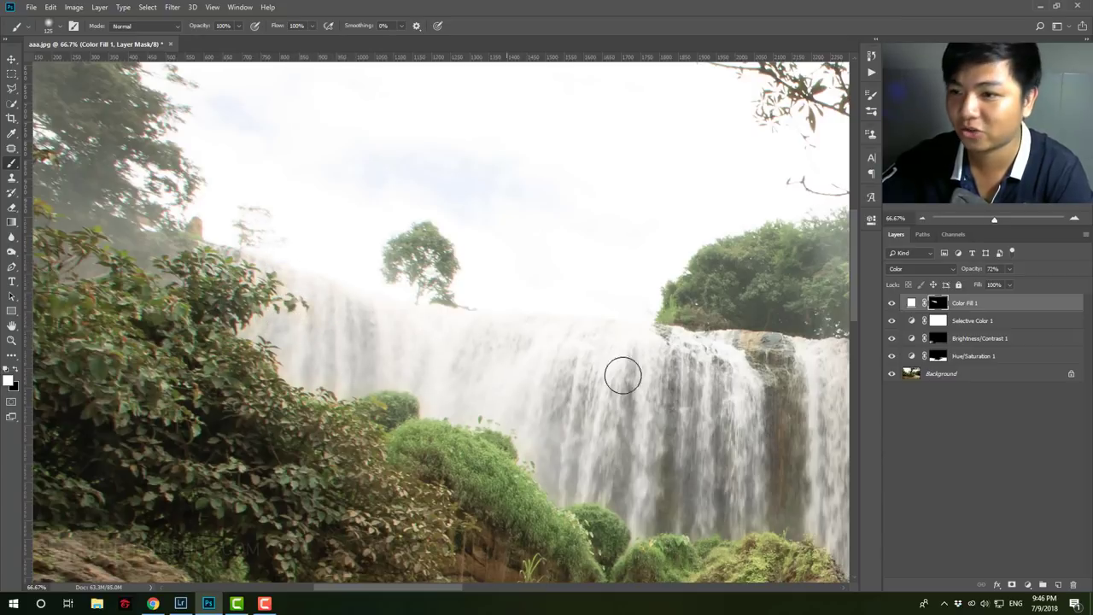
key(z)
drag(541, 365, 453, 359)
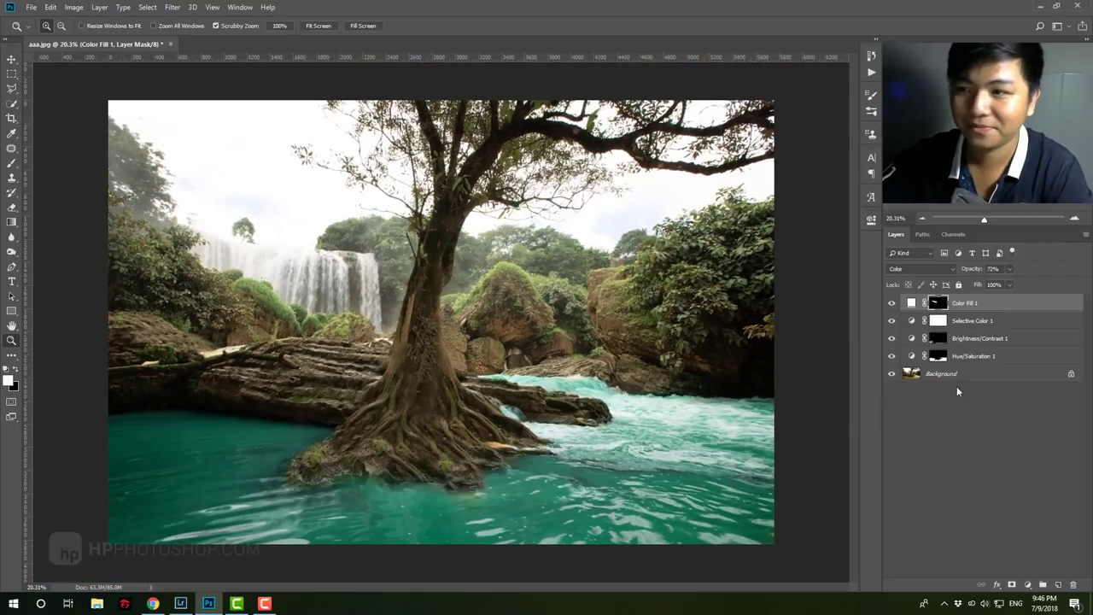
Add a Curves layer with two raised RGB points to brighten the midtones.
click(1028, 585)
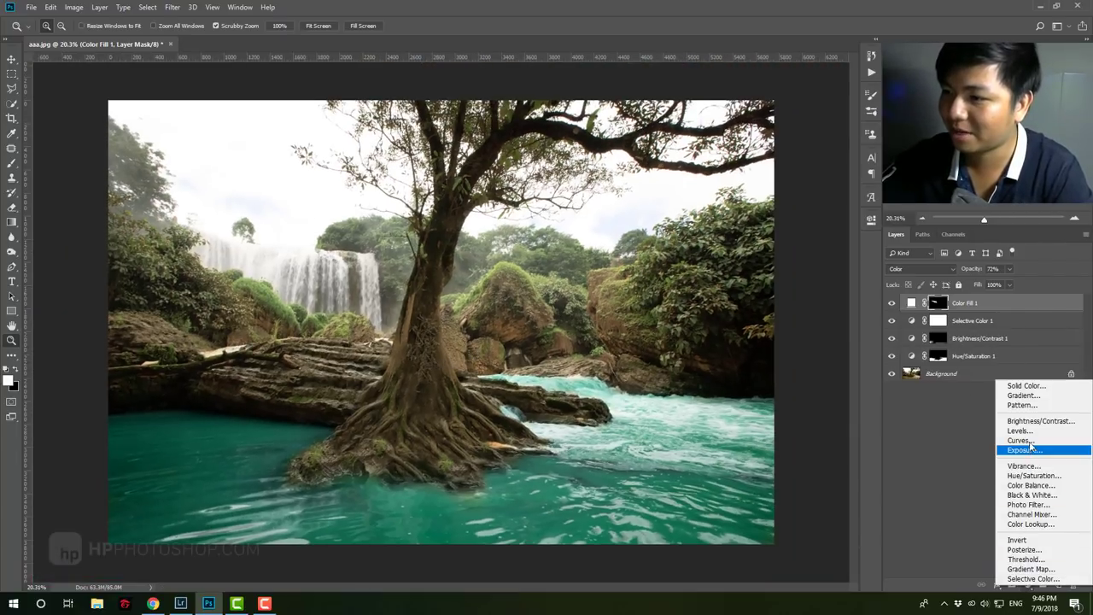
click(1034, 447)
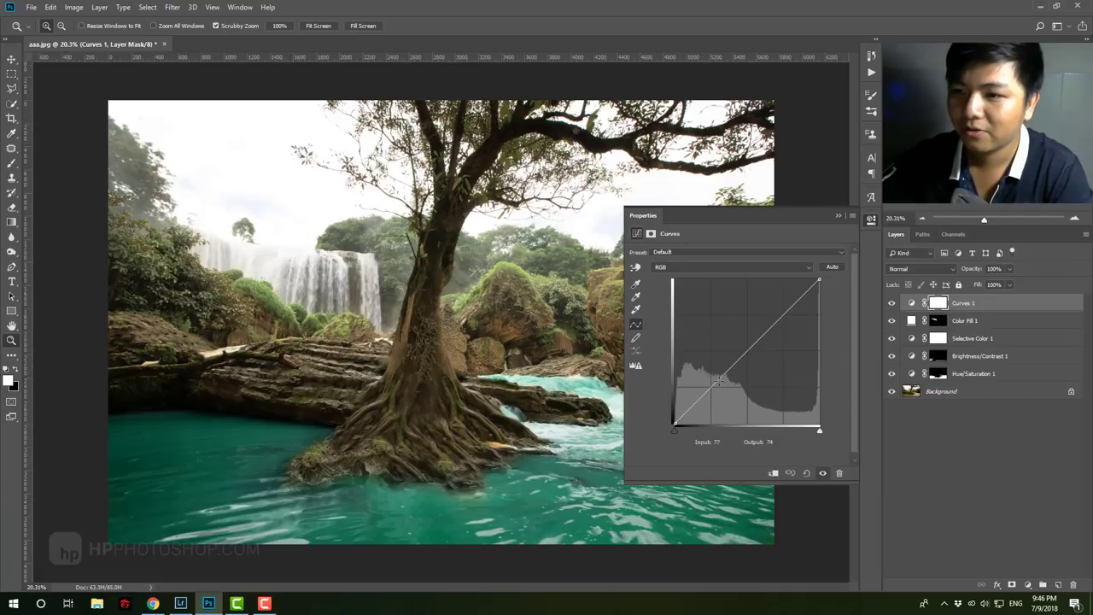
drag(720, 379, 711, 376)
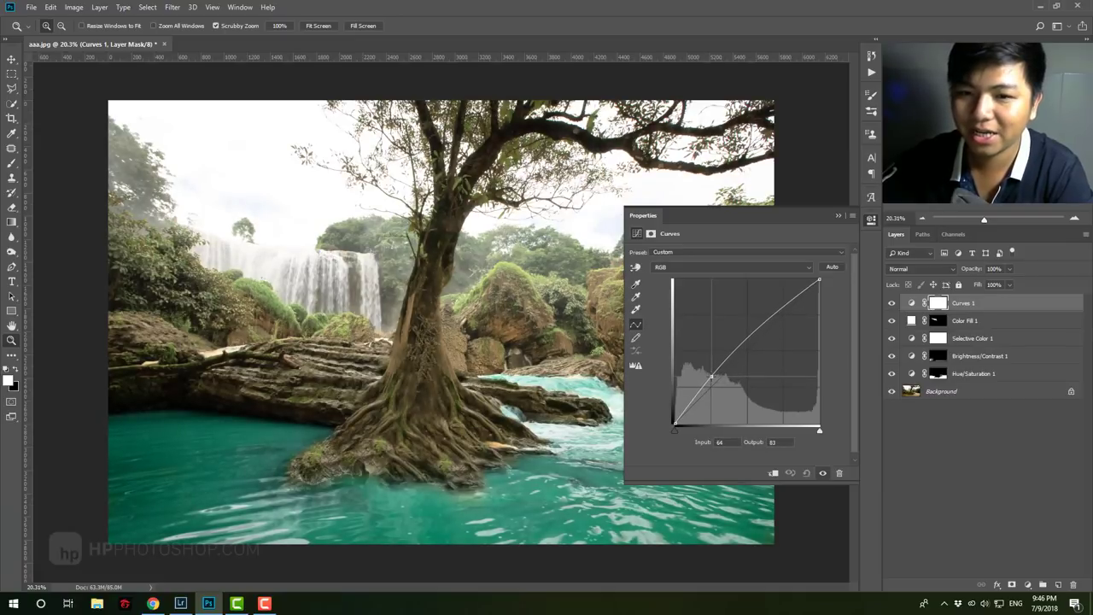
click(765, 330)
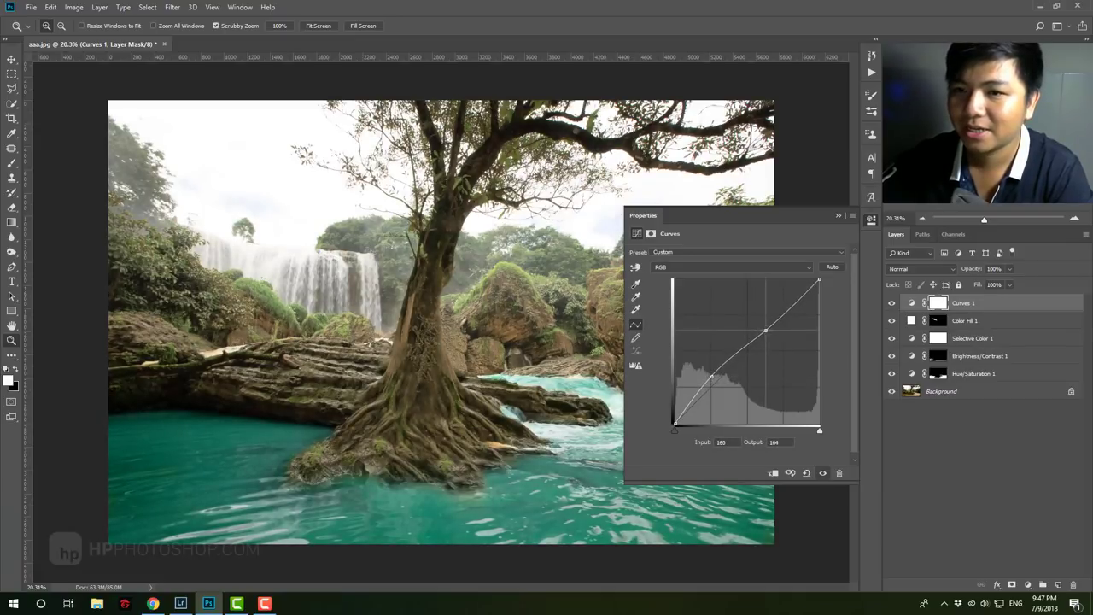
drag(765, 330, 762, 329)
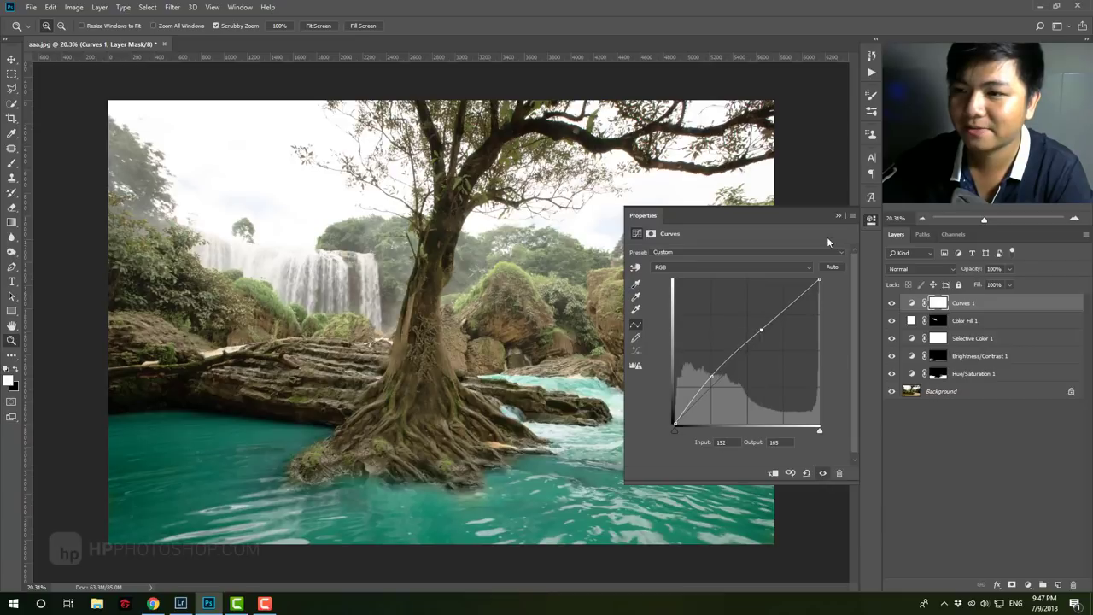
click(871, 219)
Add a Vibrance layer on top with Vibrance at +42.
click(1030, 585)
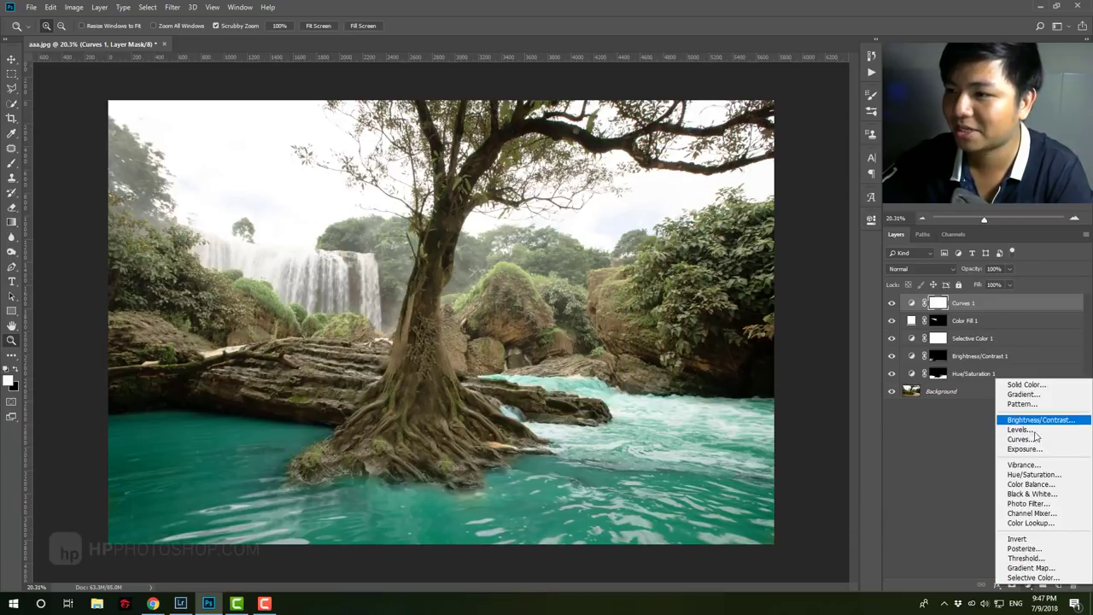
click(1041, 466)
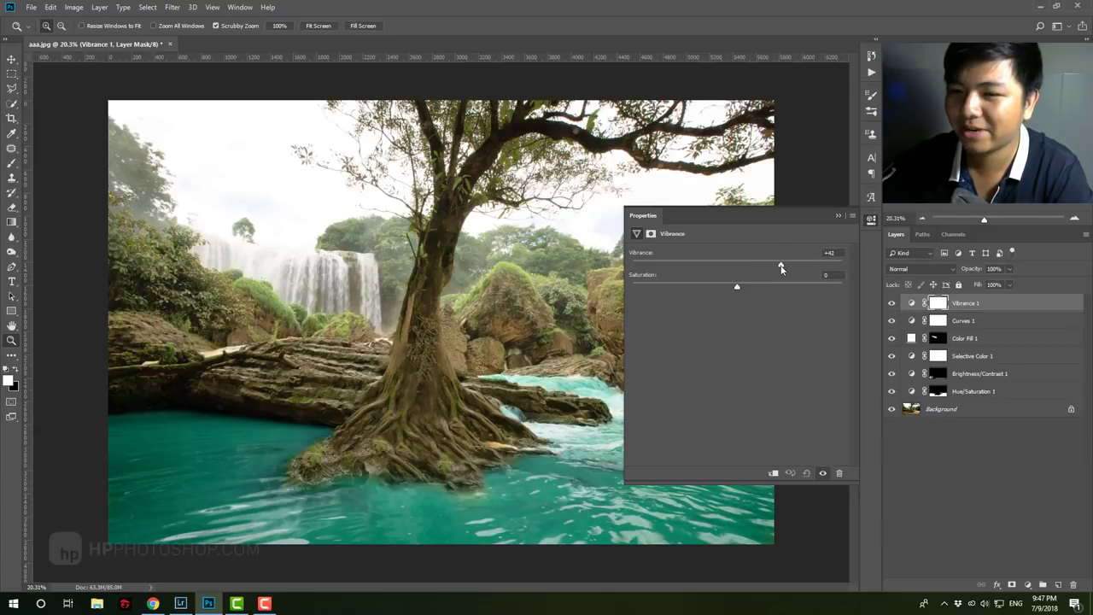
click(837, 216)
key(ctrl+minus)
key(ctrl+minus)
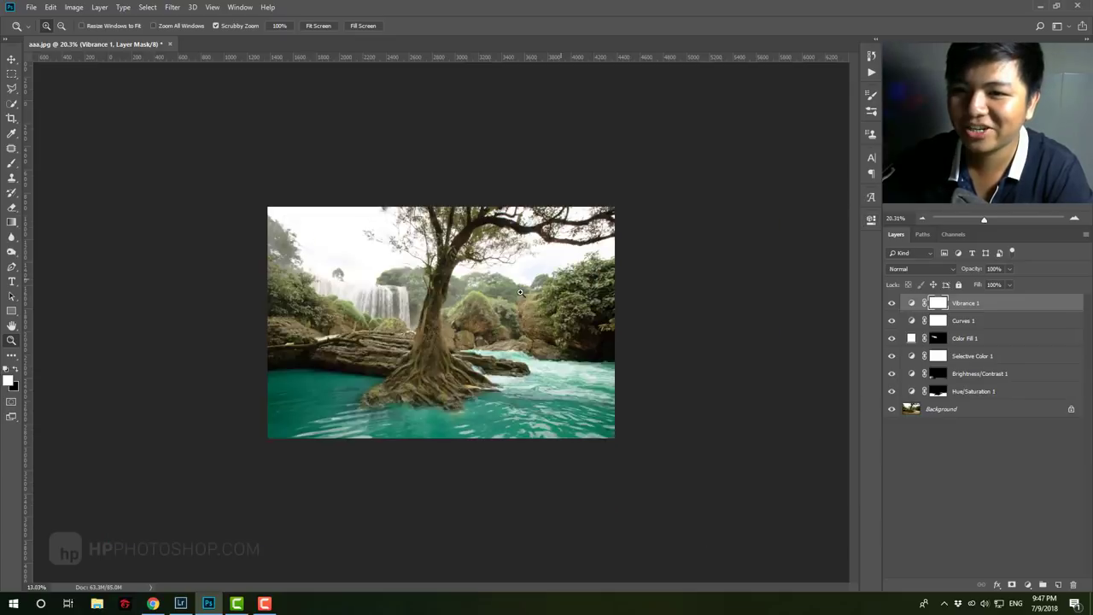
key(ctrl+plus)
key(ctrl+plus)
scroll(498, 313, down, 2)
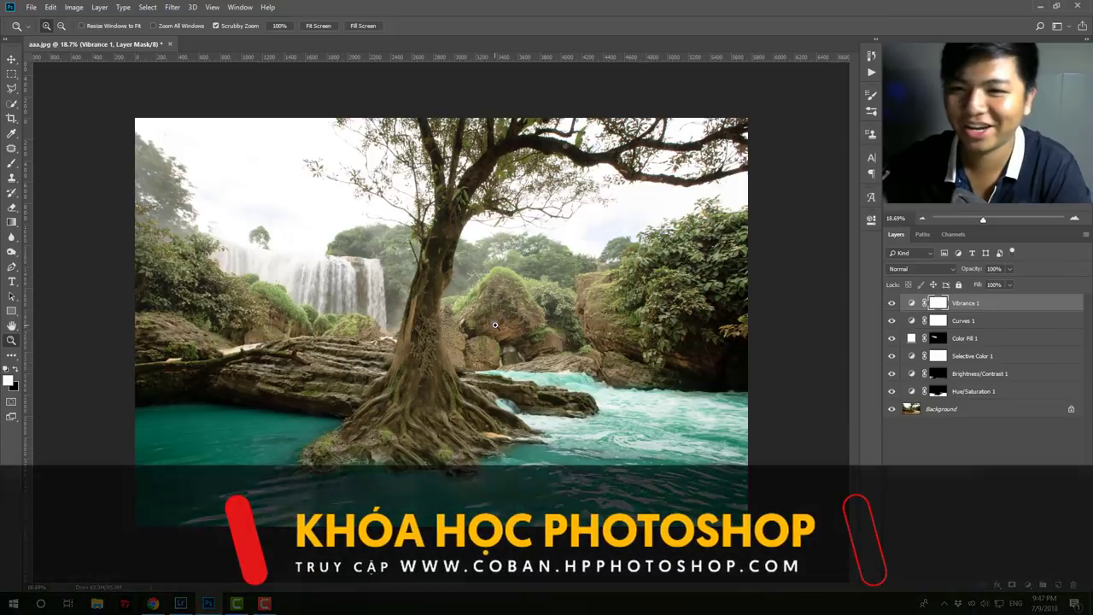